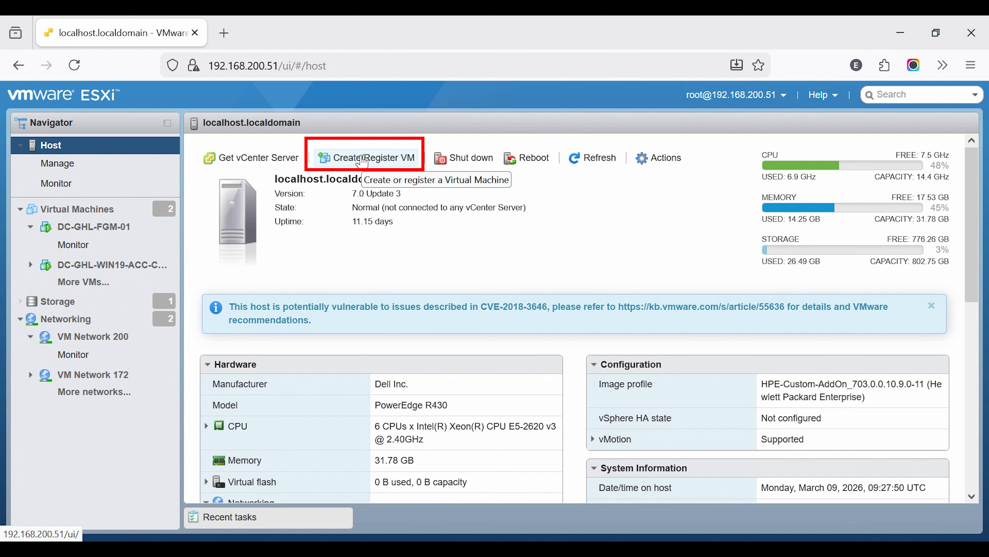
# Start deploying a virtual machine from an OVF or OVA file and name it DC-GHL-FAZ-01.
pyautogui.click(362, 158)
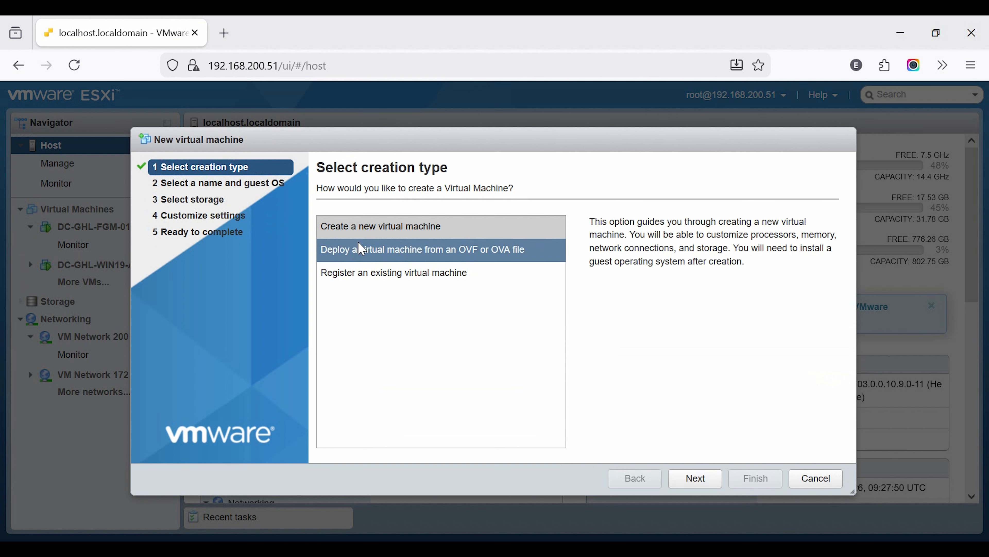
pyautogui.click(474, 258)
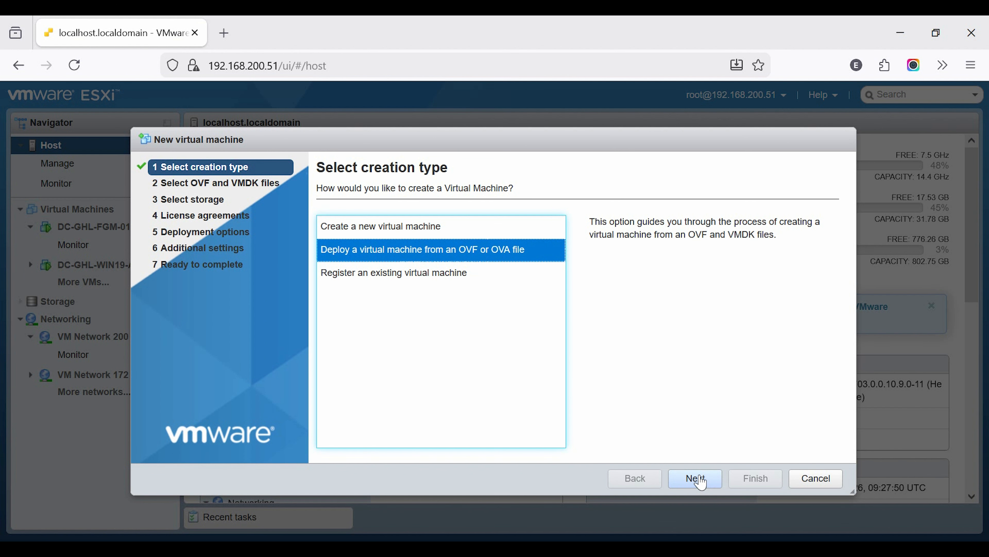
pyautogui.click(695, 478)
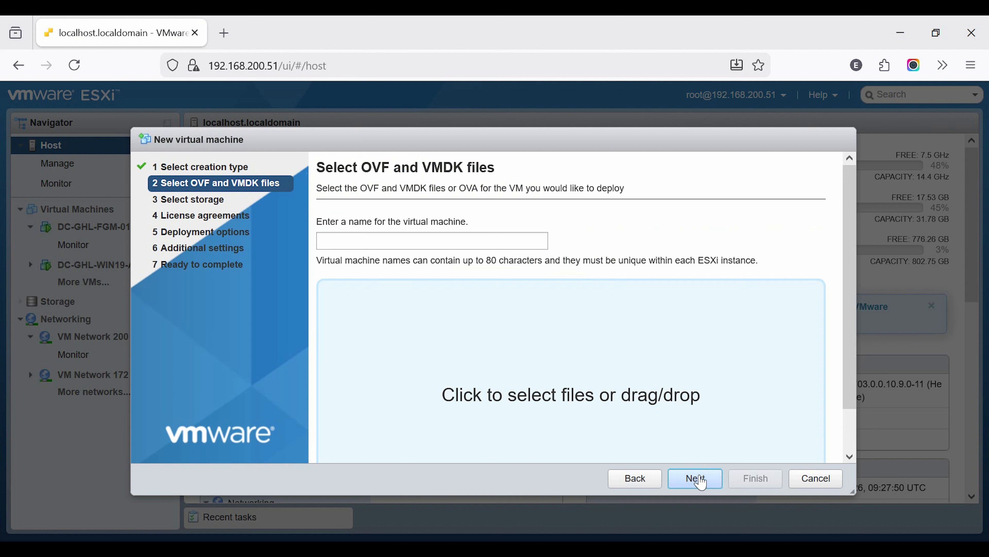
pyautogui.click(398, 243)
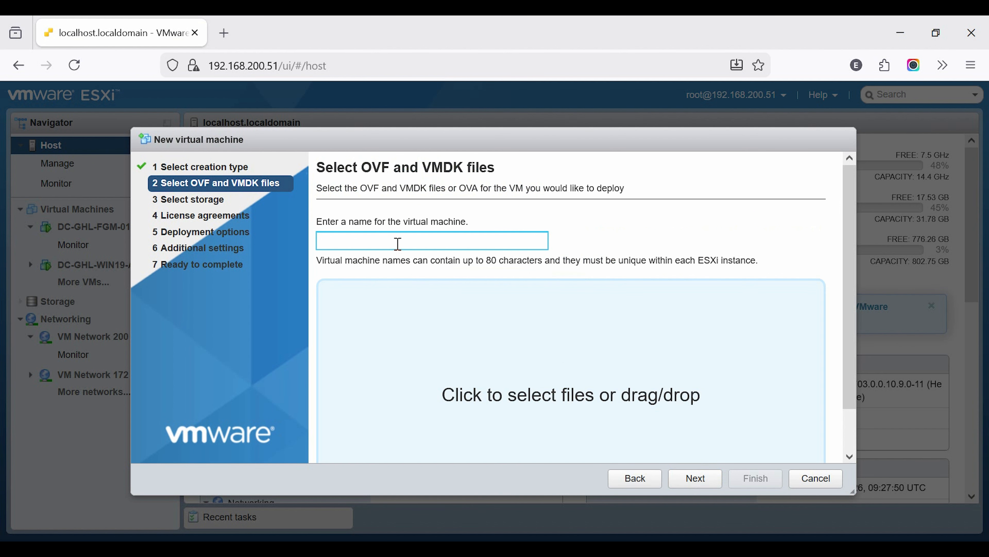
pyautogui.write('DC-GHL-FAZ-01')
# Add FortiAnalyzer-VM64.ovf, faz.vmdk and datadrive.vmdk from the extracted FAZ_VM64-v7.6.6.M folder as the deployment files.
pyautogui.scroll(-1, 574, 375)
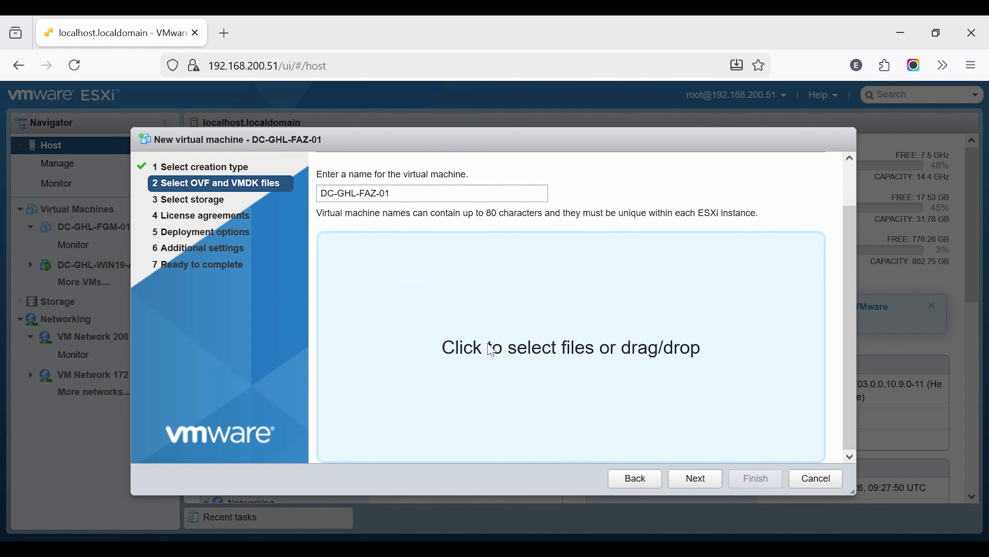
pyautogui.click(502, 351)
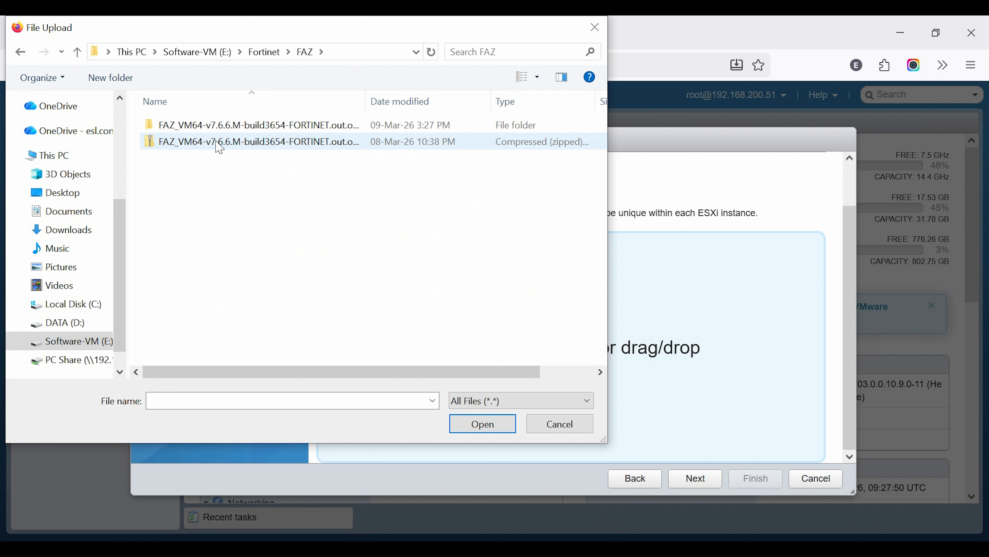
pyautogui.doubleClick(215, 128)
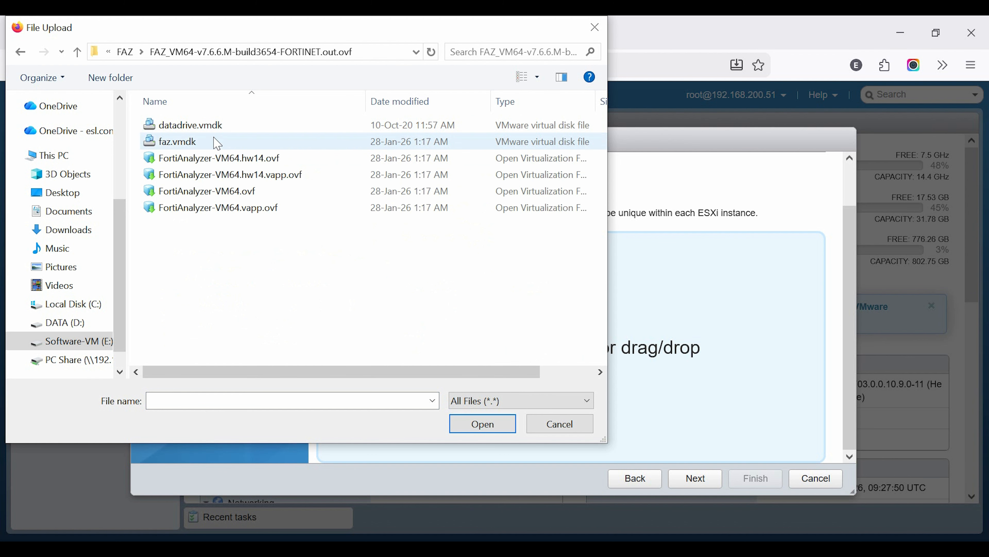
pyautogui.click(222, 191)
pyautogui.keyDown('ctrl'); pyautogui.click(207, 141); pyautogui.keyUp('ctrl')
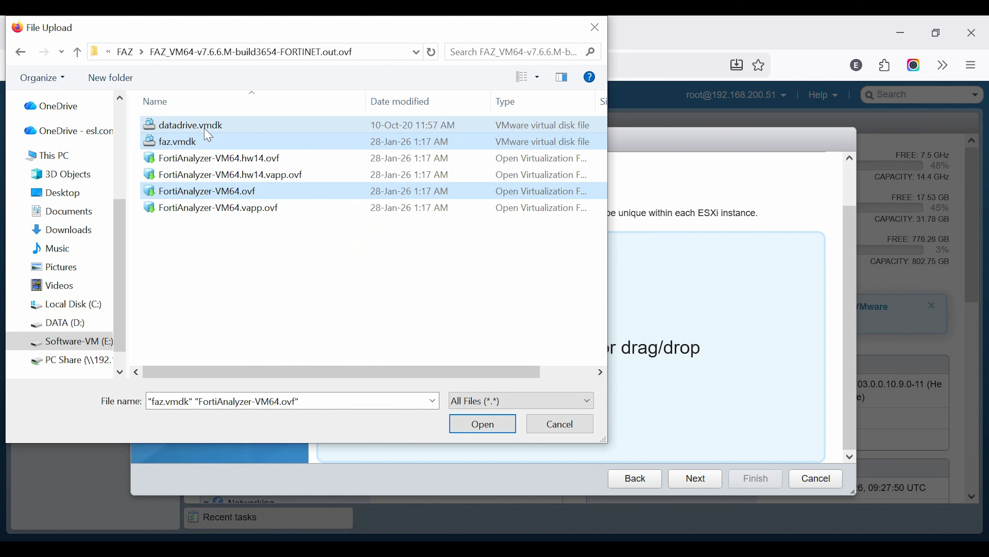
pyautogui.keyDown('ctrl'); pyautogui.click(207, 126); pyautogui.keyUp('ctrl')
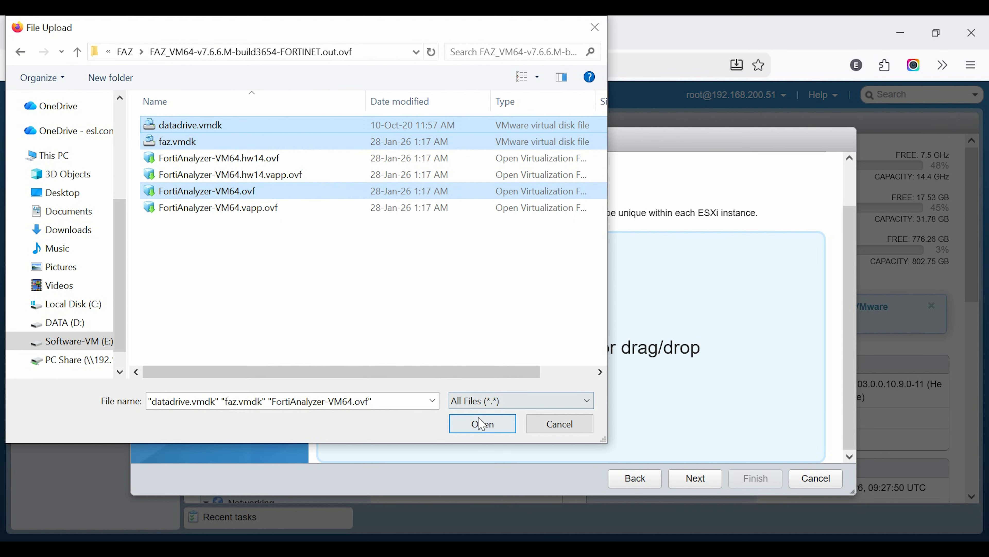
pyautogui.click(483, 424)
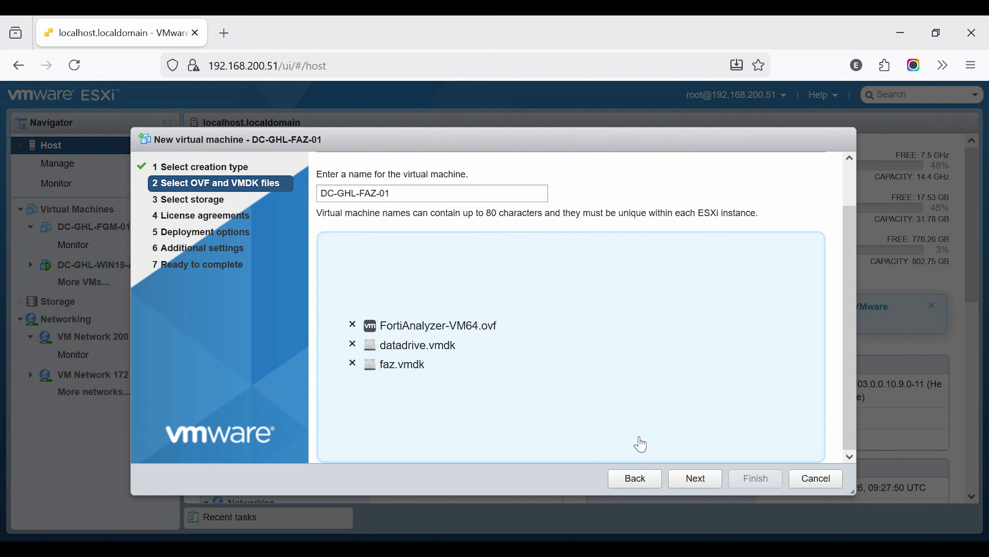
pyautogui.click(696, 478)
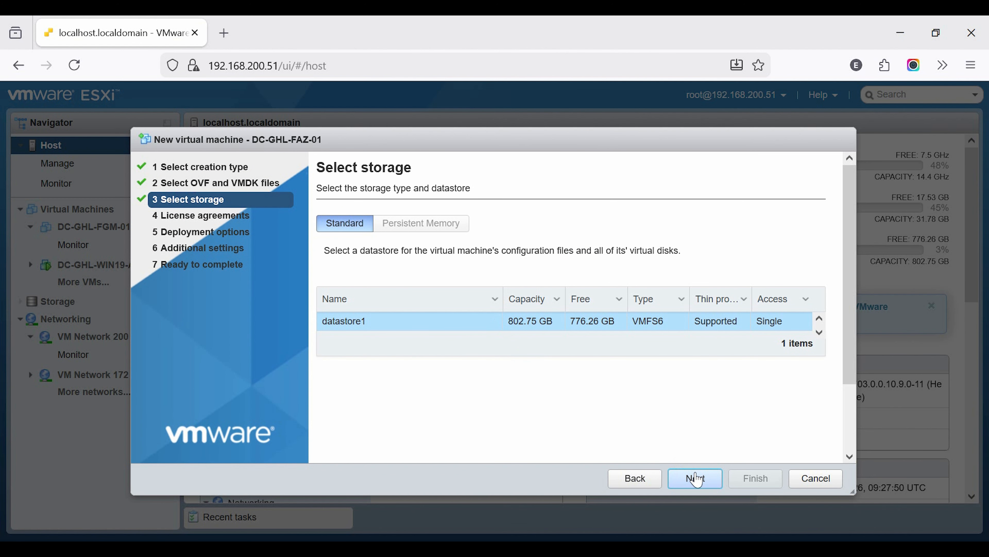
# Keep datastore1 as the storage and accept the FortiAnalyzer end-user license agreement.
pyautogui.click(696, 478)
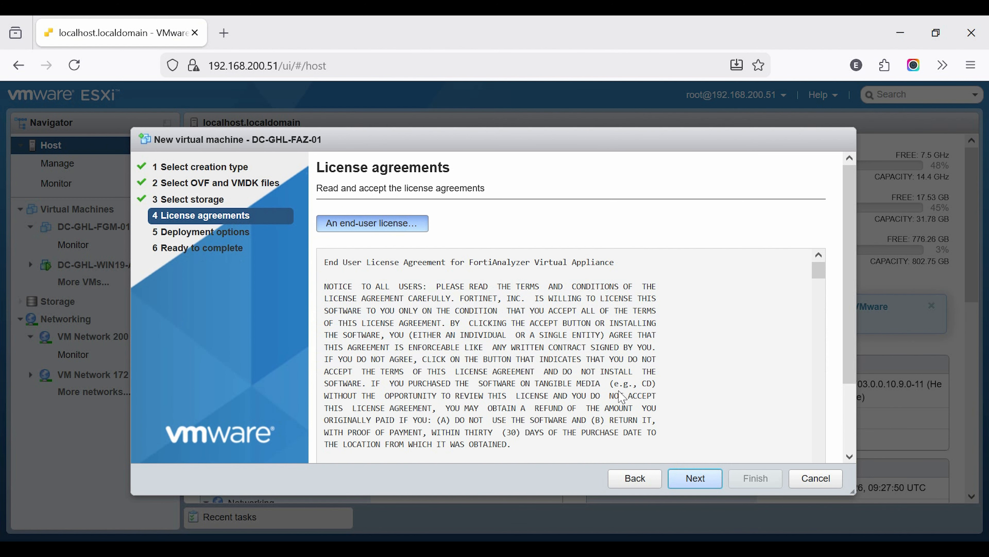
pyautogui.scroll(-10, 557, 370)
pyautogui.scroll(-15, 557, 370)
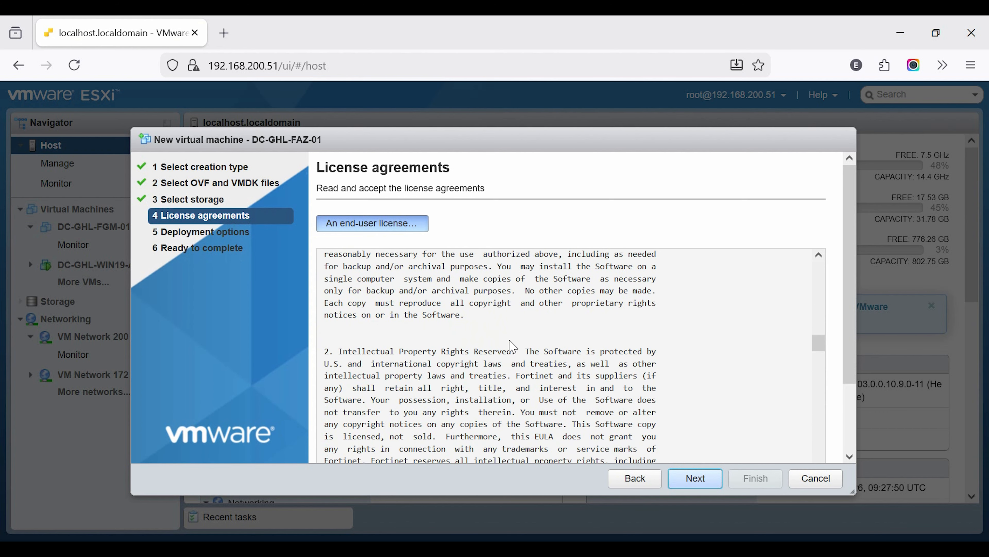
pyautogui.scroll(-10, 518, 350)
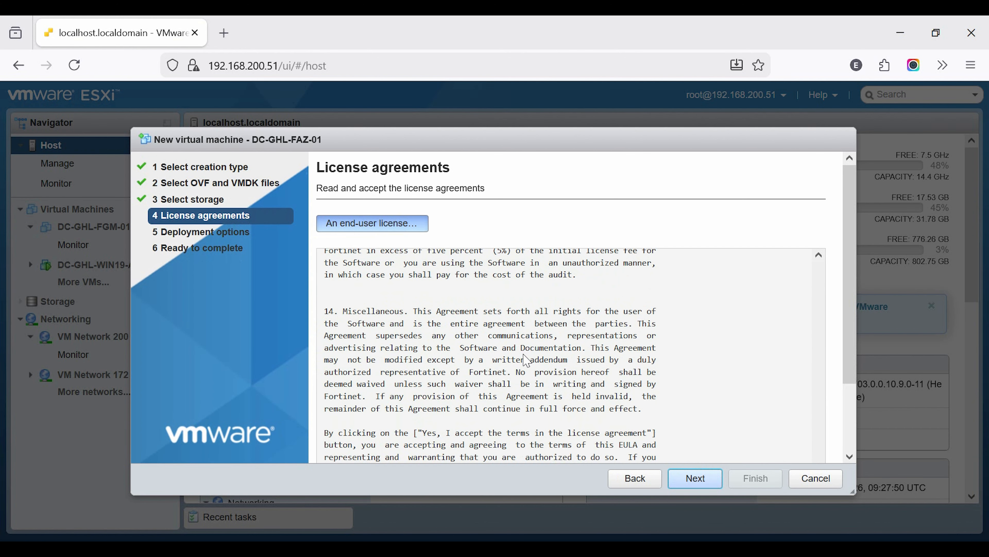
pyautogui.scroll(-3, 661, 392)
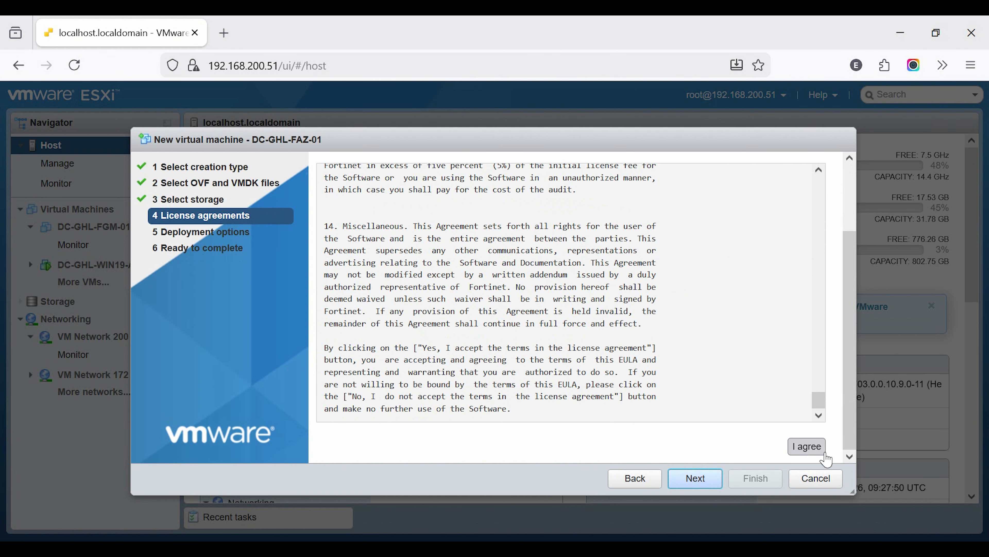
pyautogui.click(808, 447)
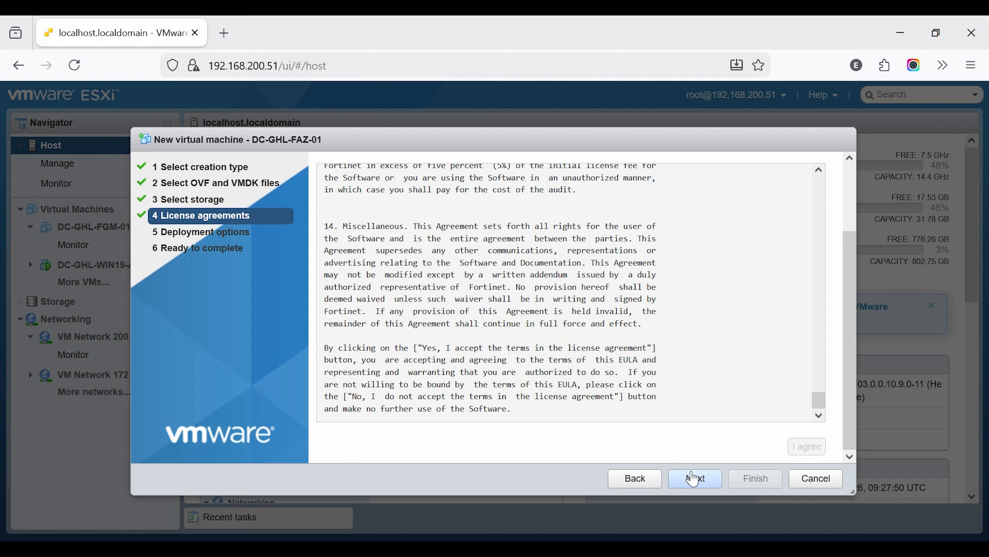
pyautogui.click(696, 477)
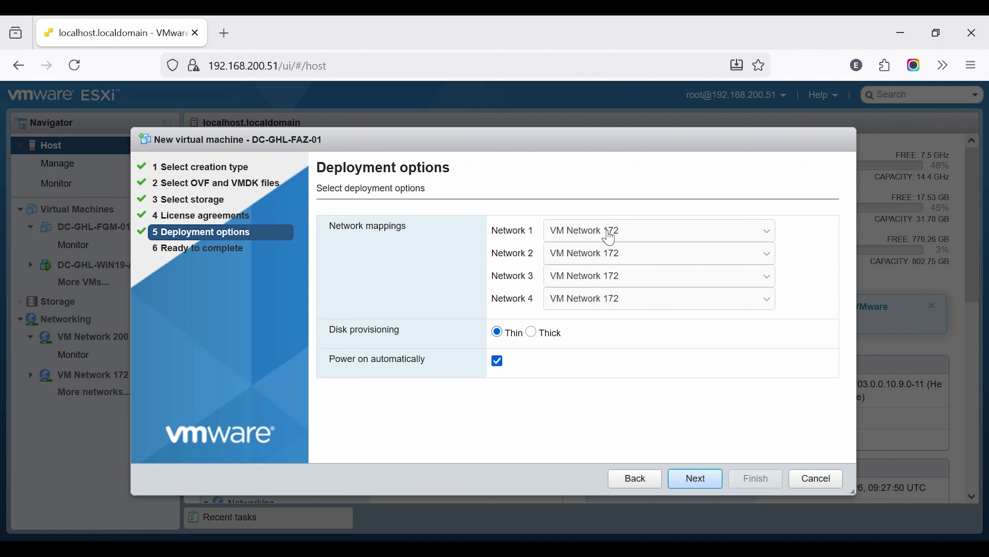
# Map Network 1 through Network 4 to VM Network 200 and proceed to the deployment summary.
pyautogui.click(609, 233)
pyautogui.click(611, 234)
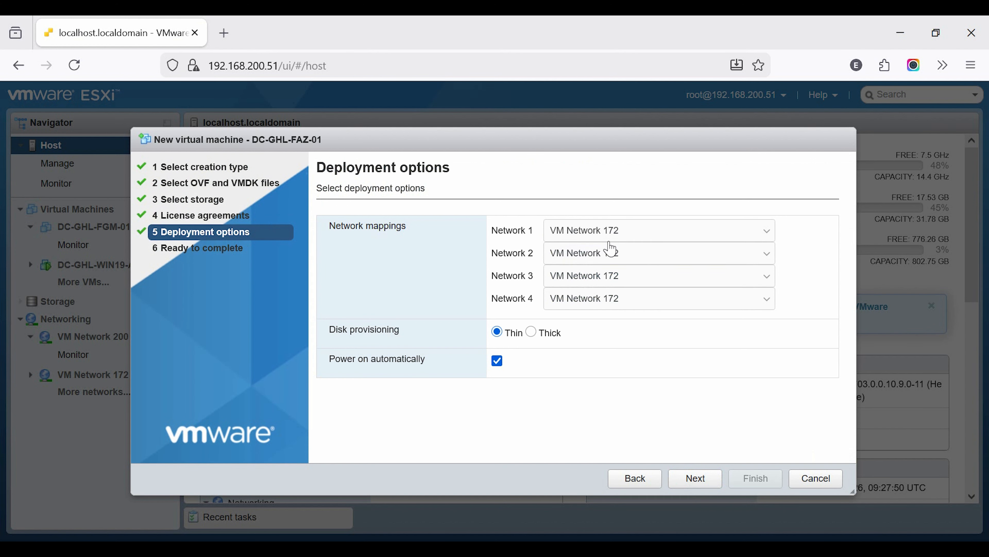
pyautogui.click(610, 234)
pyautogui.click(604, 272)
pyautogui.click(605, 259)
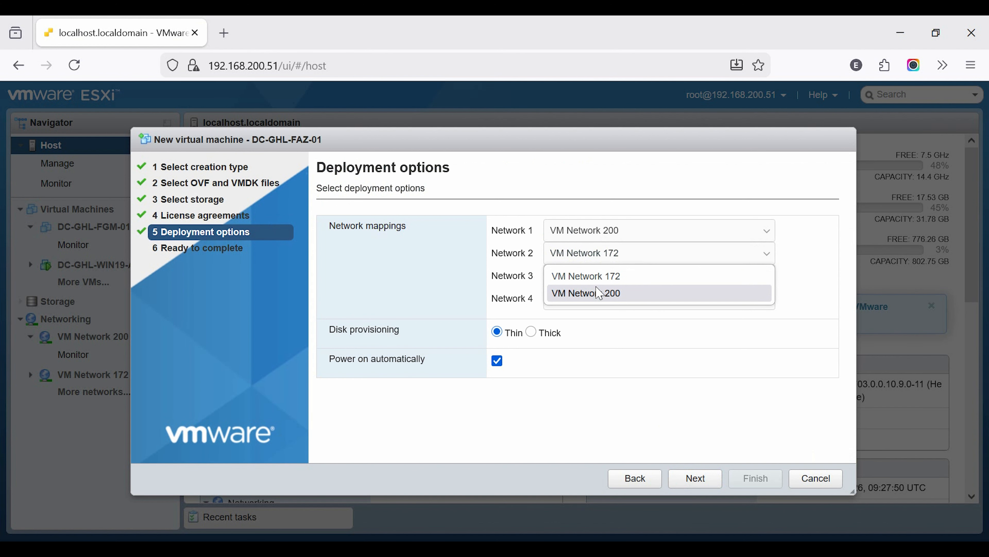
pyautogui.click(600, 292)
pyautogui.click(609, 276)
pyautogui.click(599, 312)
pyautogui.click(595, 302)
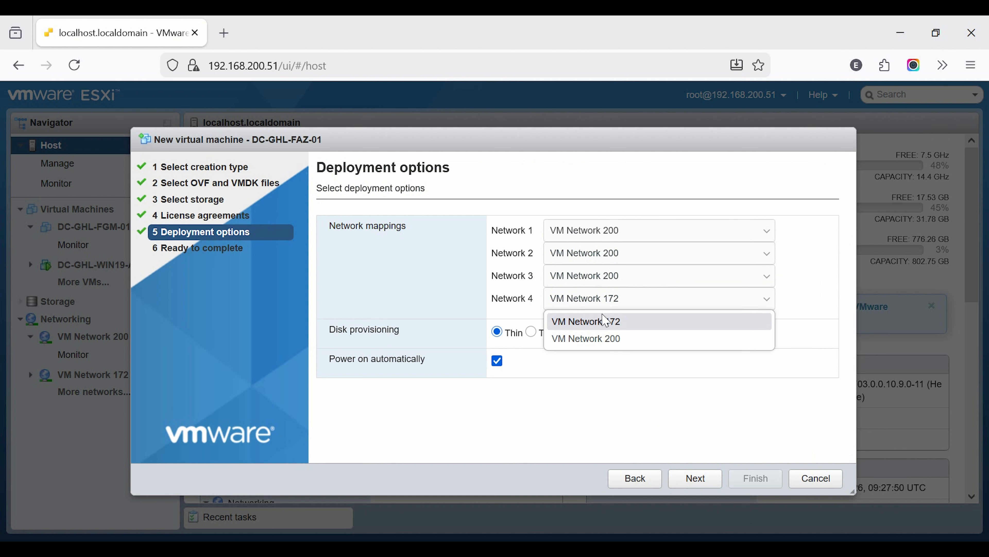
pyautogui.click(596, 336)
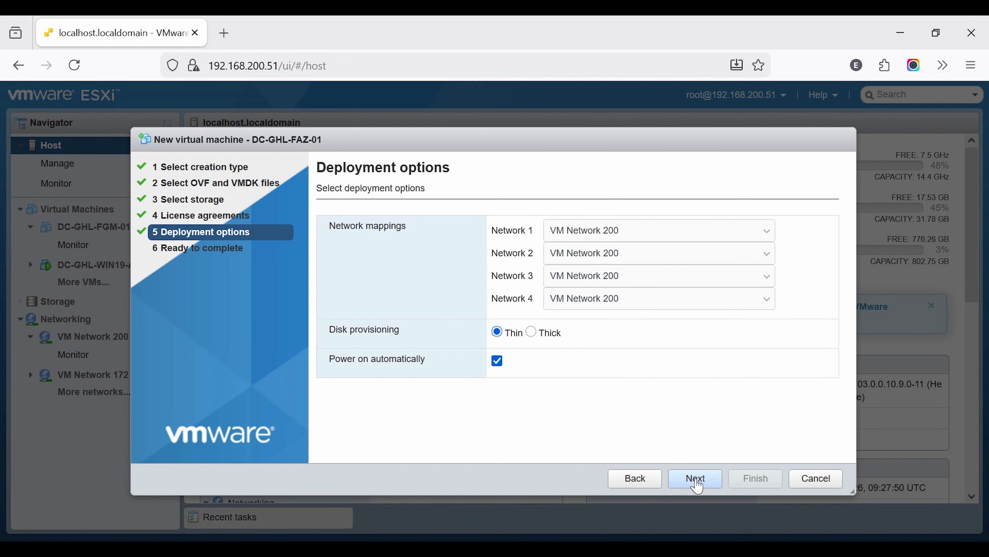
pyautogui.click(696, 479)
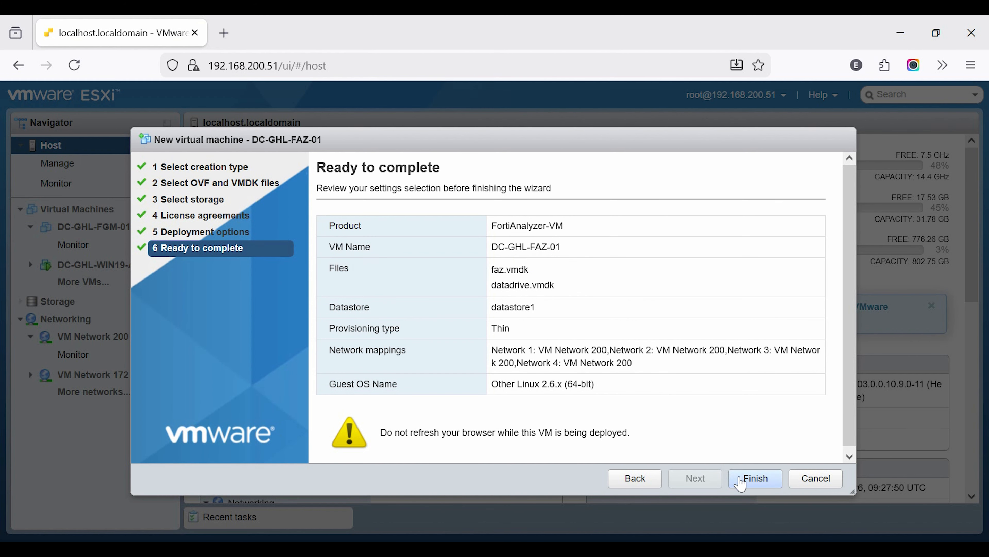
# Finish the DC-GHL-FAZ-01 deployment and check its progress among the virtual machines and recent tasks.
pyautogui.click(750, 483)
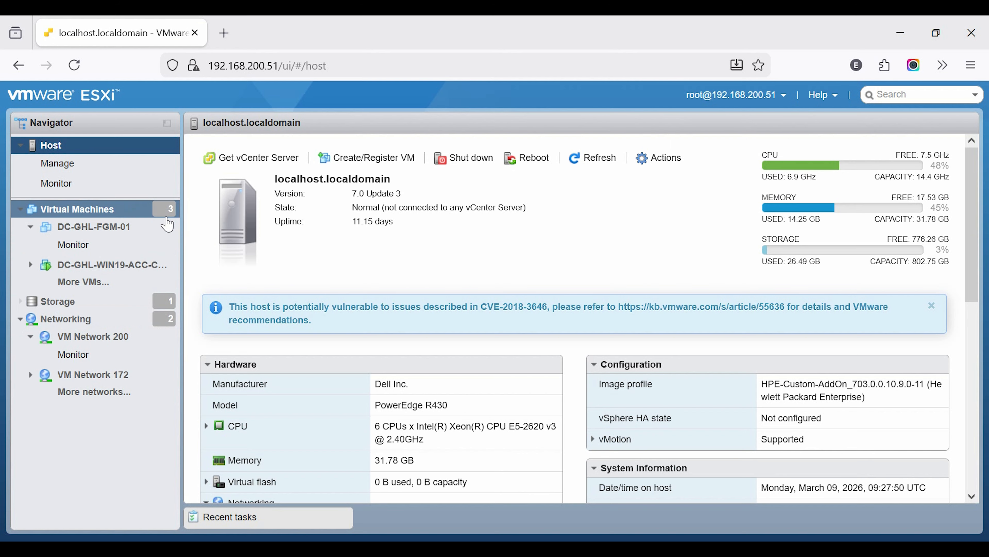
pyautogui.click(102, 216)
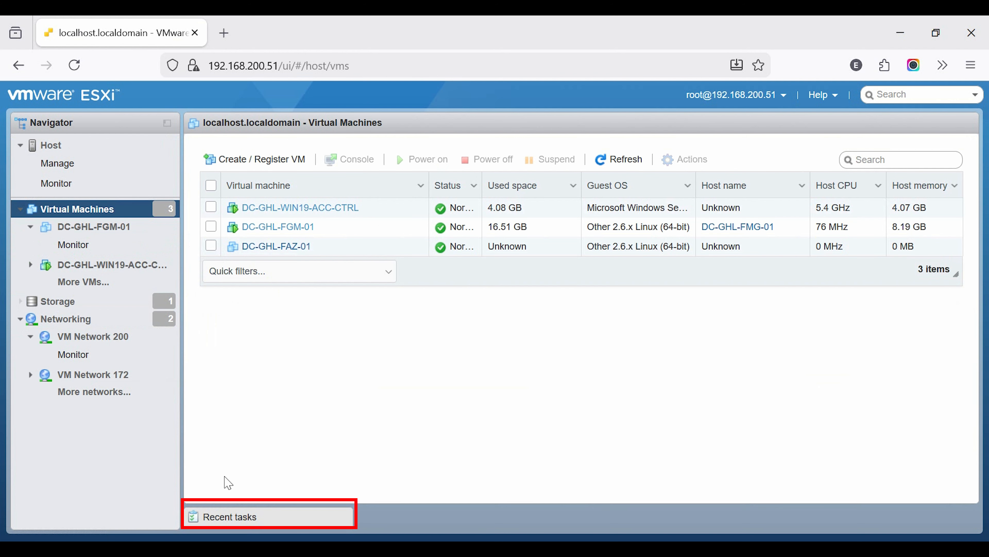
pyautogui.click(228, 514)
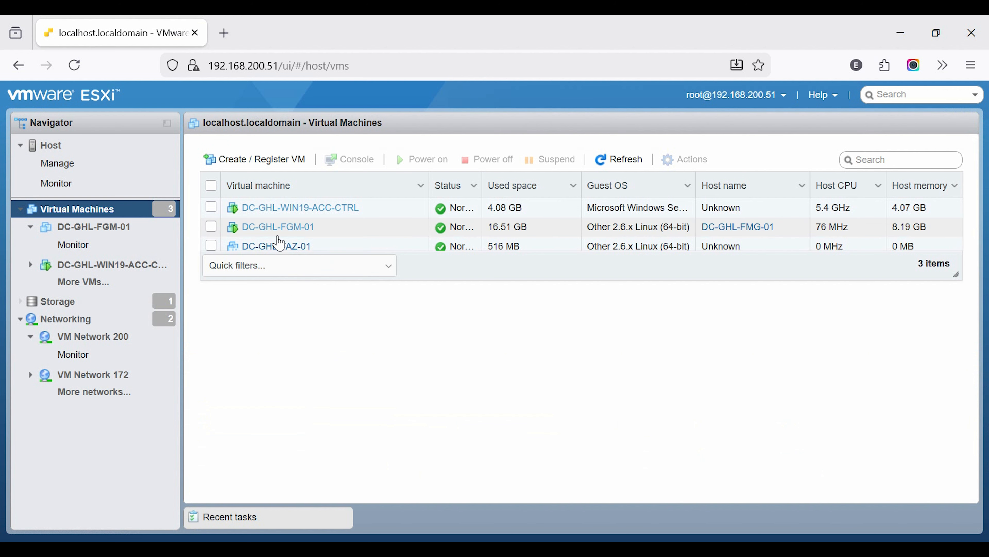
# Open the DC-GHL-FAZ-01 virtual machine, refresh its screen preview and launch its browser console.
pyautogui.click(298, 247)
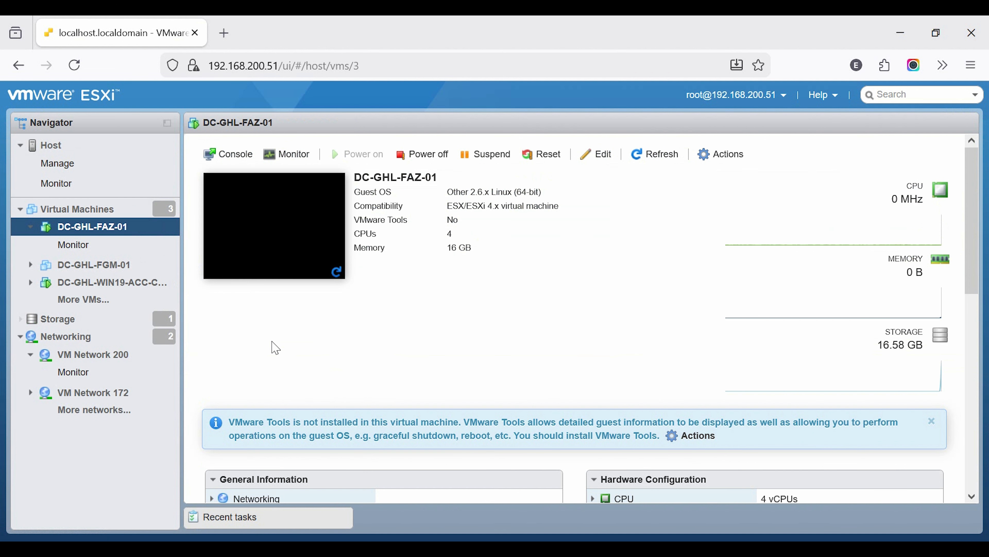
pyautogui.click(335, 273)
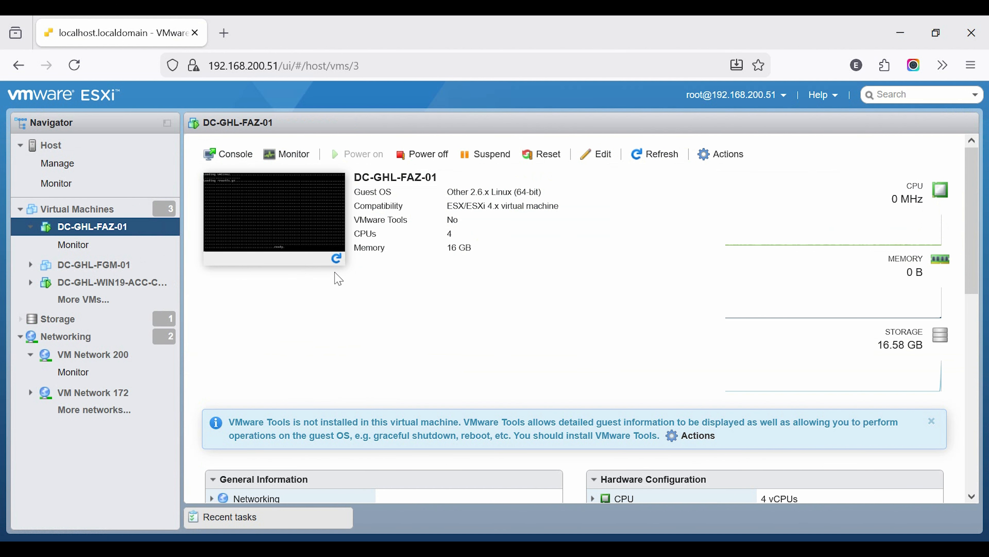
pyautogui.click(260, 216)
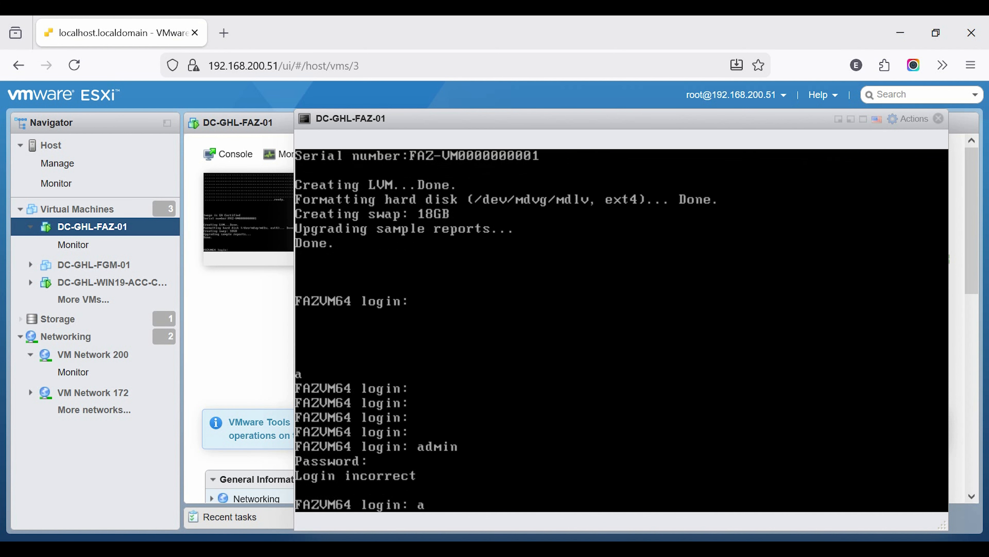
# Log in to the FortiAnalyzer console as admin with a blank password and set and confirm the new account password.
pyautogui.write('dmin')
pyautogui.press('Return')
pyautogui.press('Return')
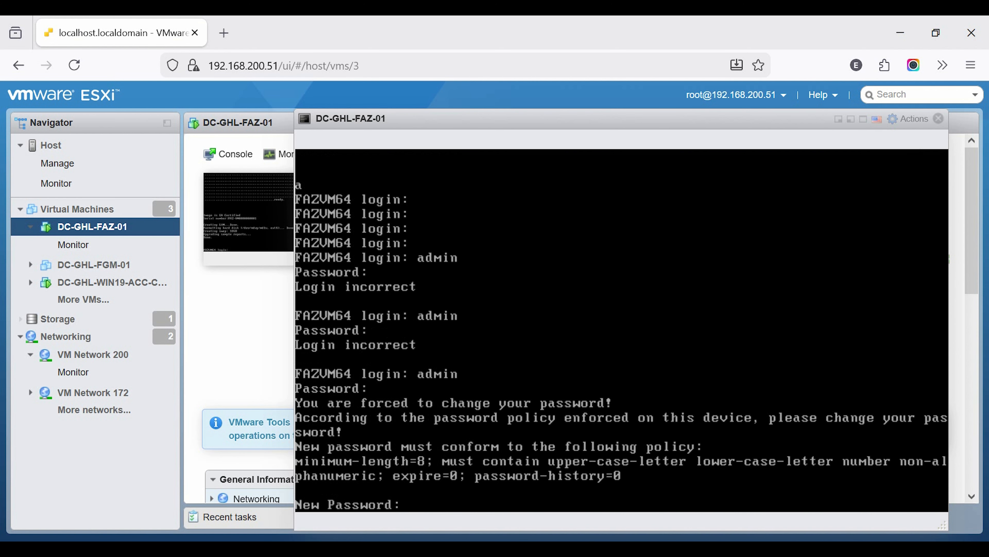
pyautogui.write('************')
pyautogui.press('Return')
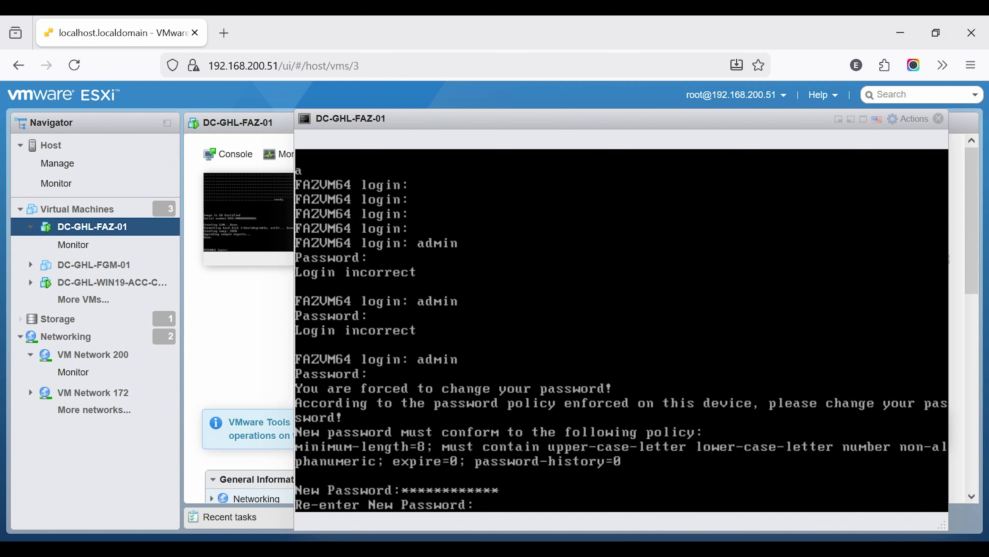
pyautogui.write('************')
pyautogui.press('Return')
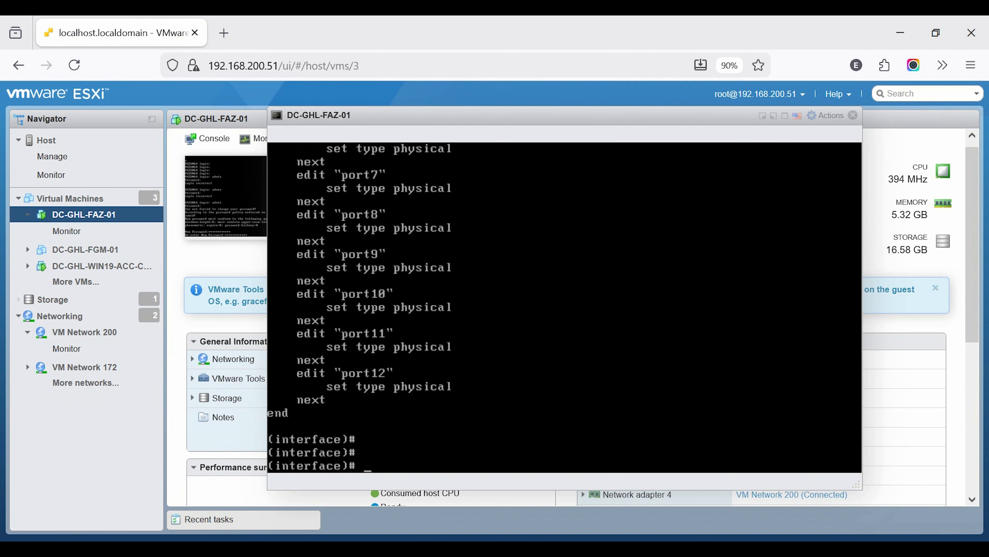
# Edit port1 in the interface configuration and set its addressing mode to static.
pyautogui.write('edit')
pyautogui.write(' port1')
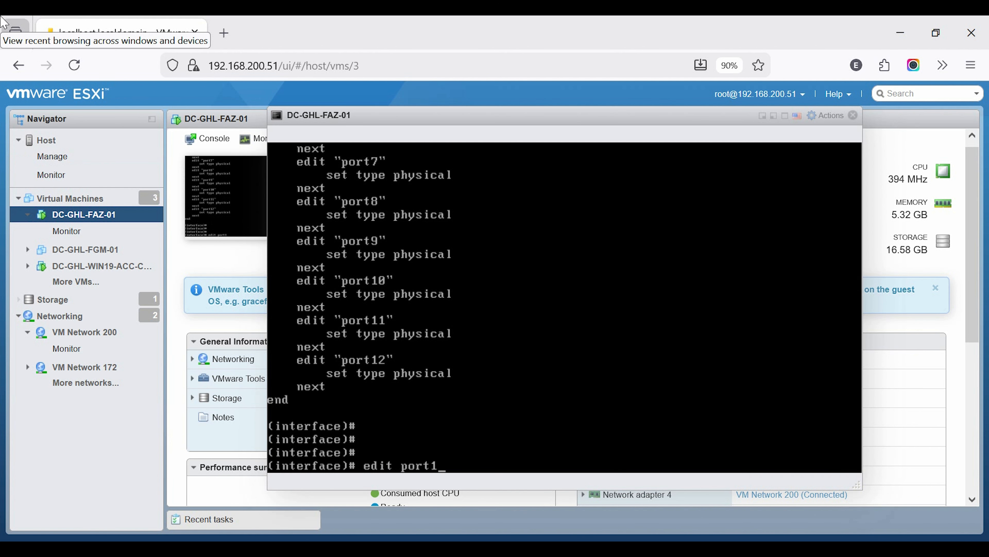
pyautogui.press('Return')
pyautogui.write('se')
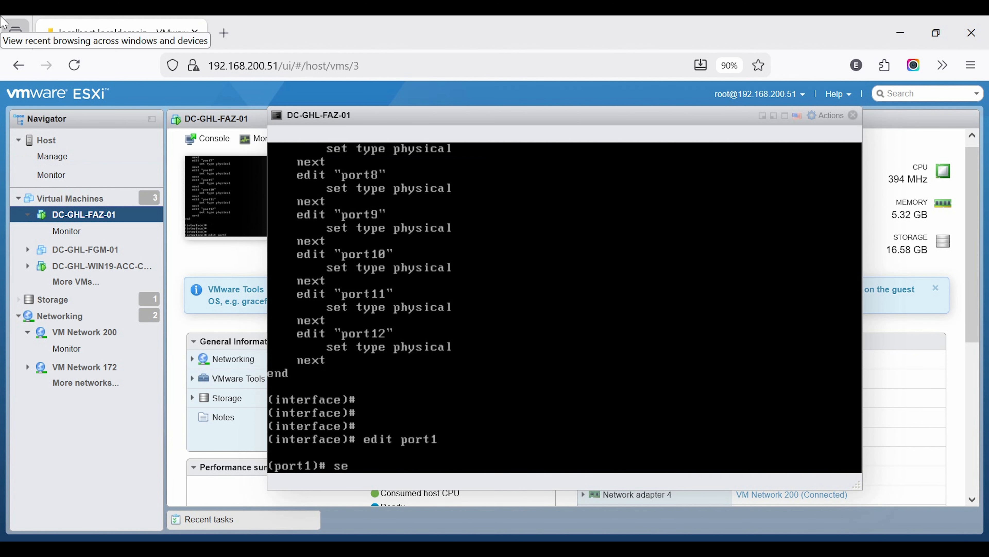
pyautogui.write('t mode static')
pyautogui.press('Return')
# Set the port1 IP address to 192.168.200.8/24.
pyautogui.write('set')
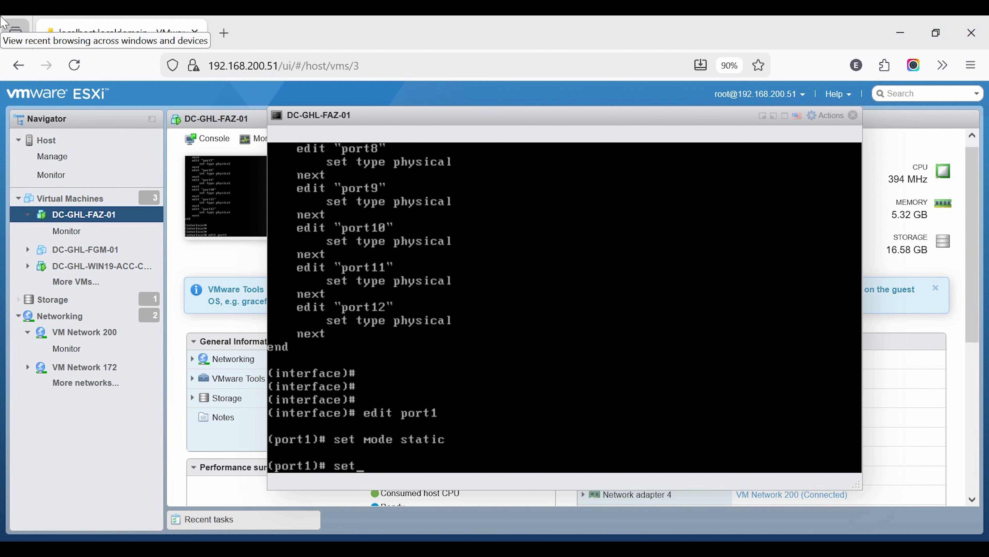
pyautogui.write(' ip ')
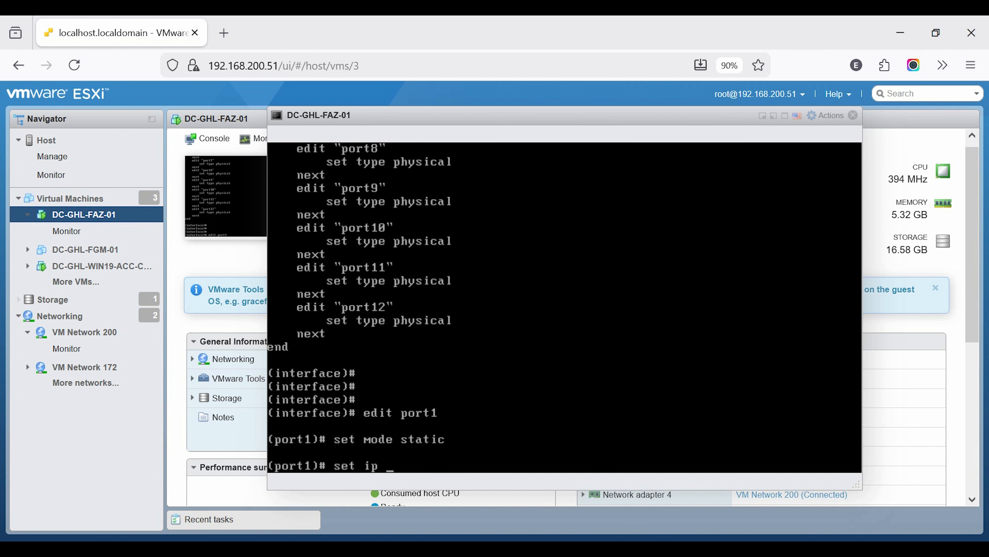
pyautogui.write('192.168.200.8')
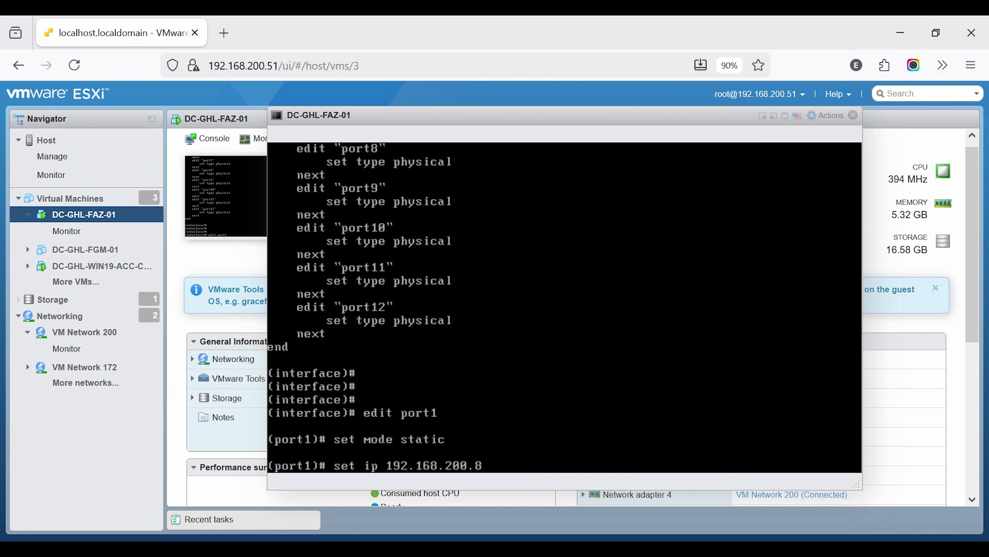
pyautogui.write('/24')
pyautogui.press('Return')
# Allow https, ping and ssh access on port1 and save the interface configuration.
pyautogui.write('s')
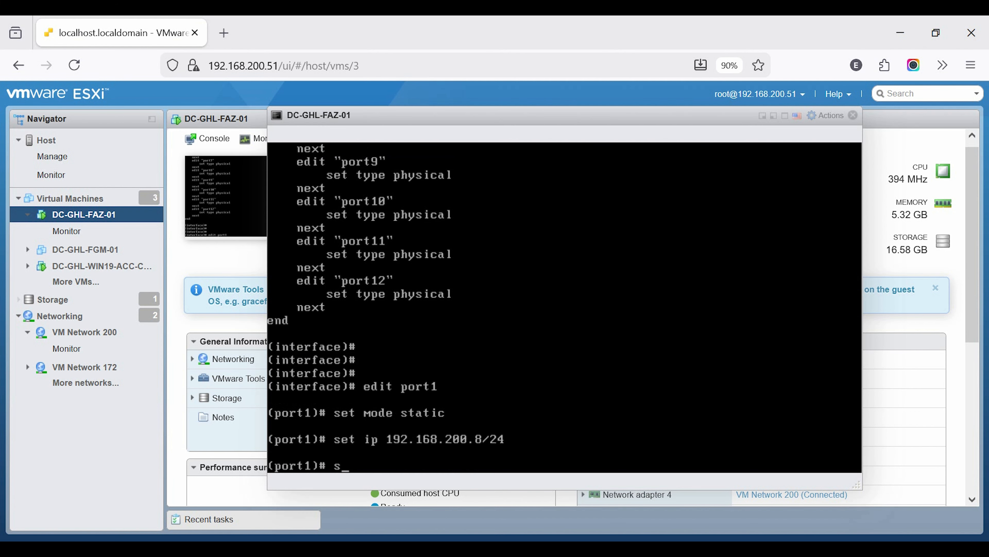
pyautogui.write('et allowaccess')
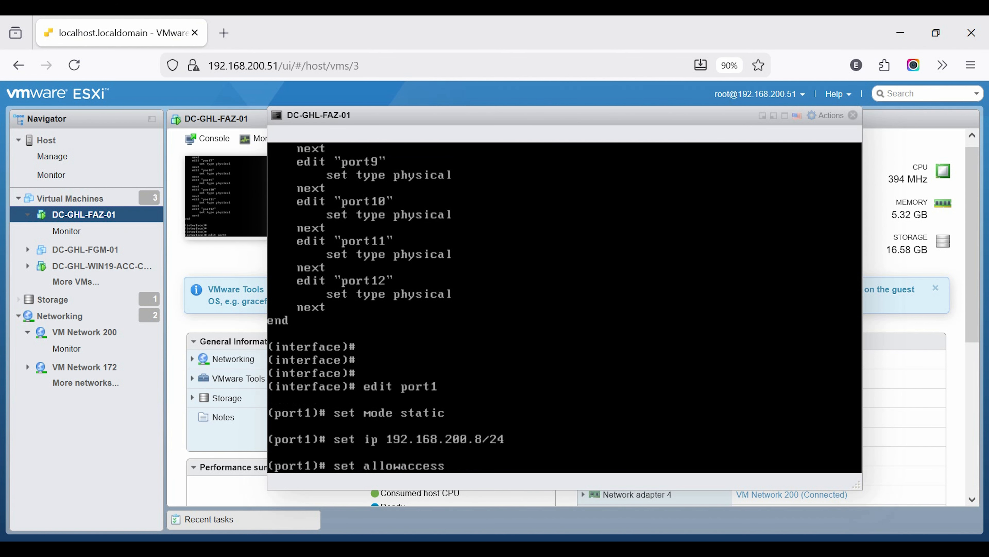
pyautogui.write('h')
pyautogui.press('BackSpace')
pyautogui.write('https ping ssh')
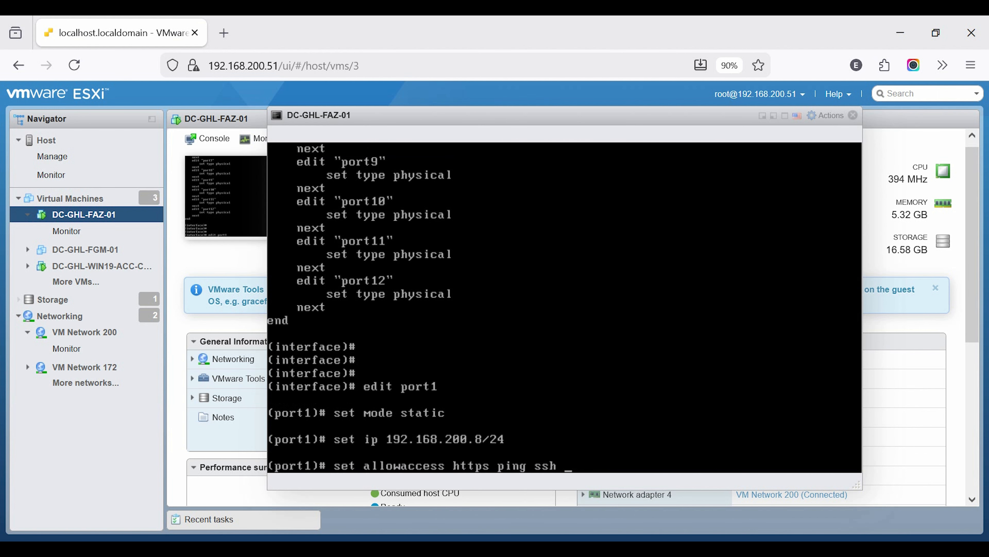
pyautogui.press('Return')
pyautogui.write('next')
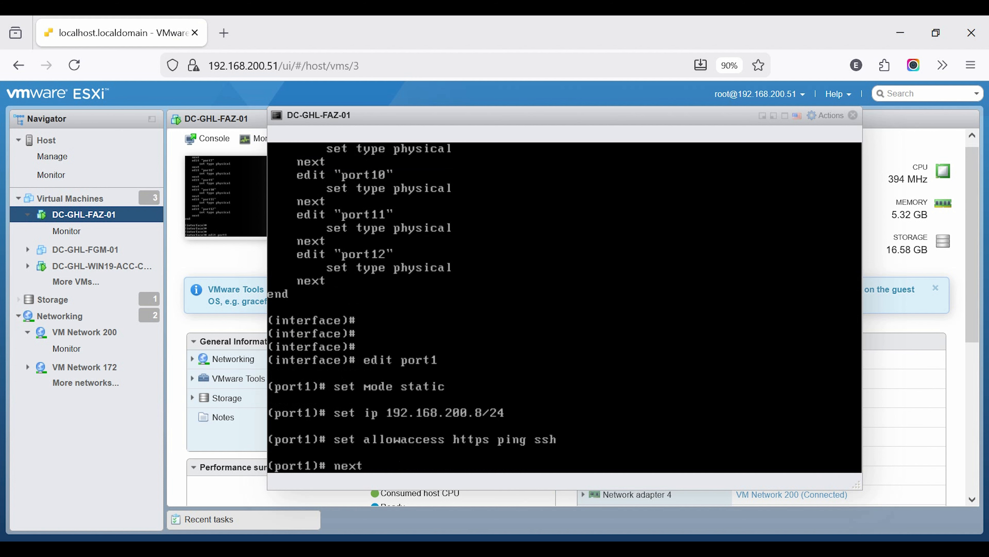
pyautogui.press('Return')
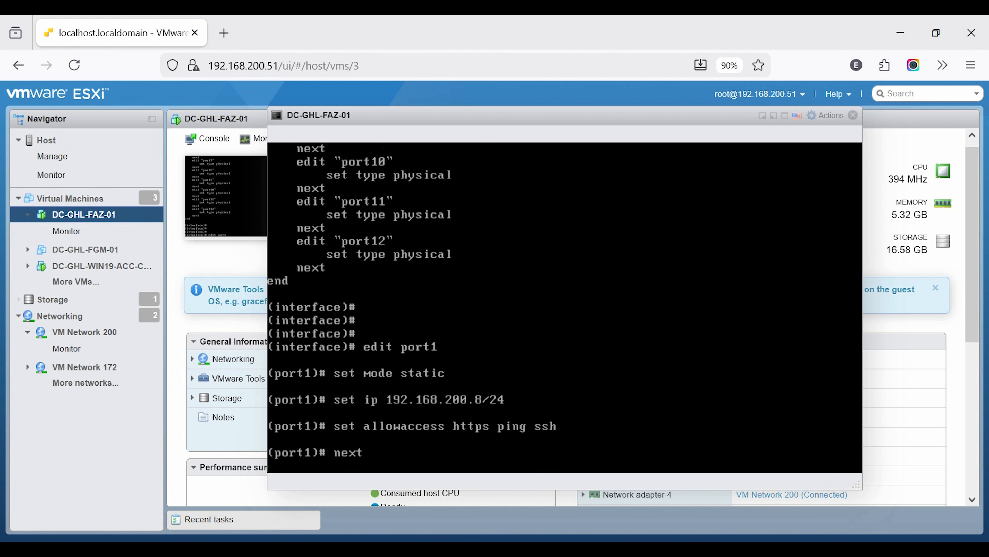
pyautogui.write('end')
pyautogui.press('Return')
pyautogui.press('Return')
pyautogui.press('Return')
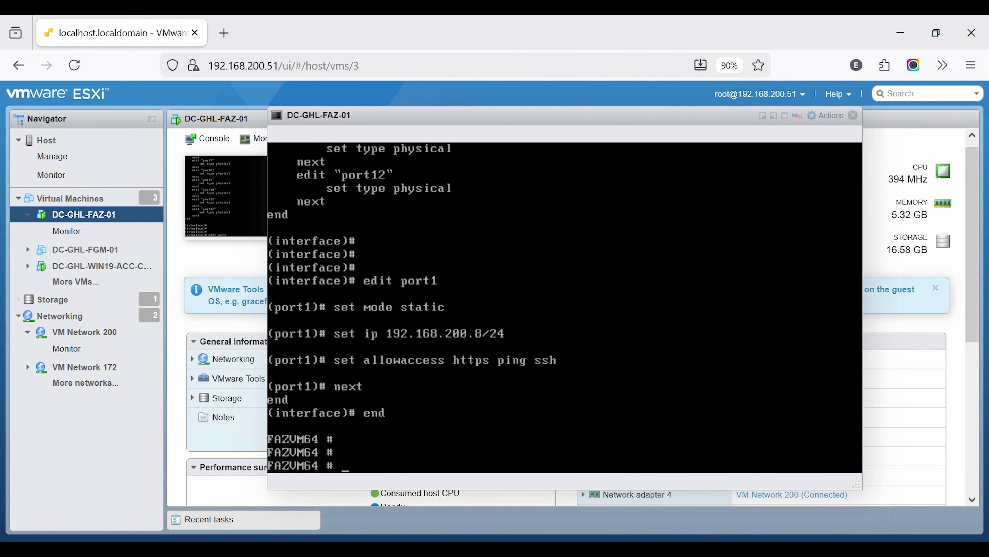
# Set the system's primary DNS server to 8.8.8.8 and save the DNS configuration.
pyautogui.write('config s')
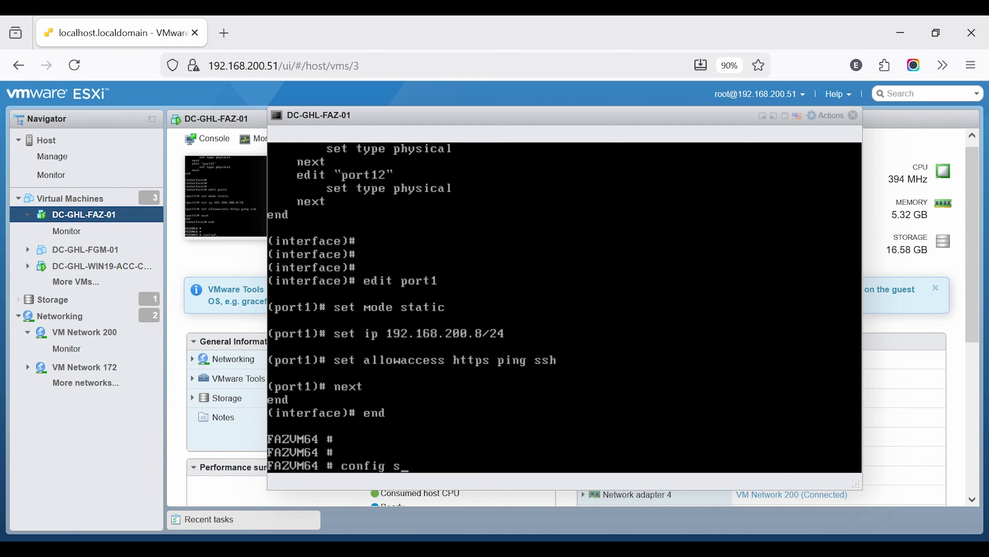
pyautogui.write('ystem dns')
pyautogui.press('Return')
pyautogui.write('?set')
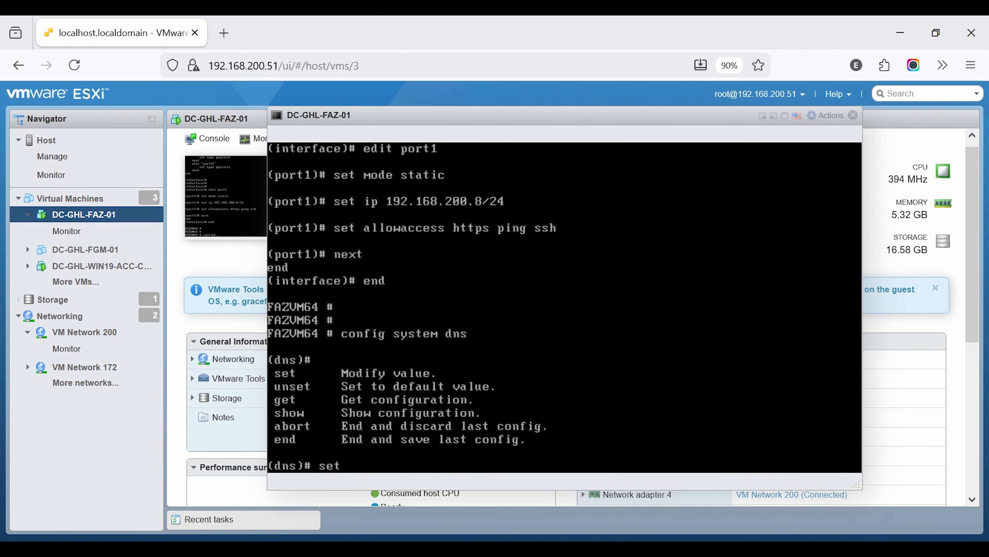
pyautogui.write(' d')
pyautogui.press('BackSpace')
pyautogui.write('primary 8.8.8.8')
pyautogui.press('Return')
pyautogui.write('end')
pyautogui.press('Return')
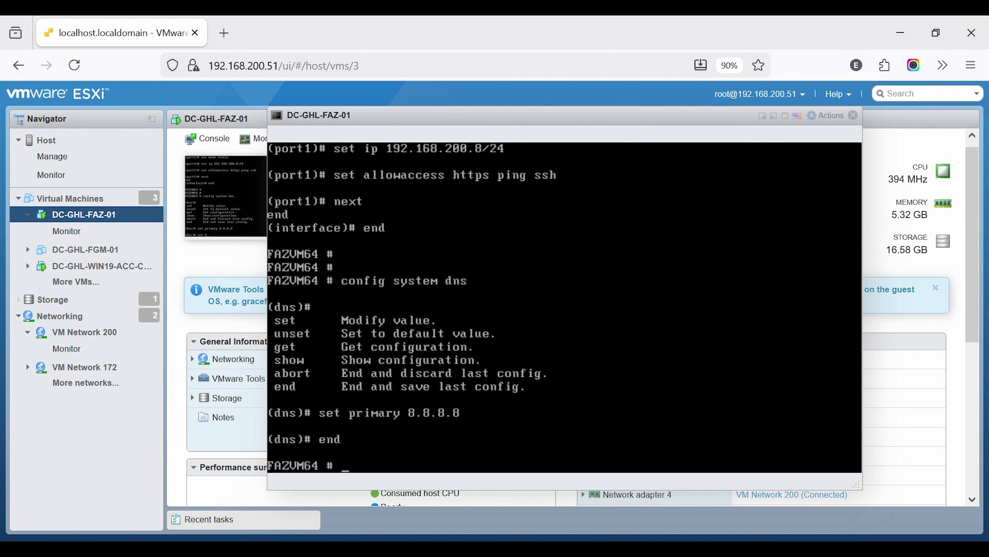
# Create system route entry 1 and set its gateway to 192.168.200.1.
pyautogui.write('config system rou')
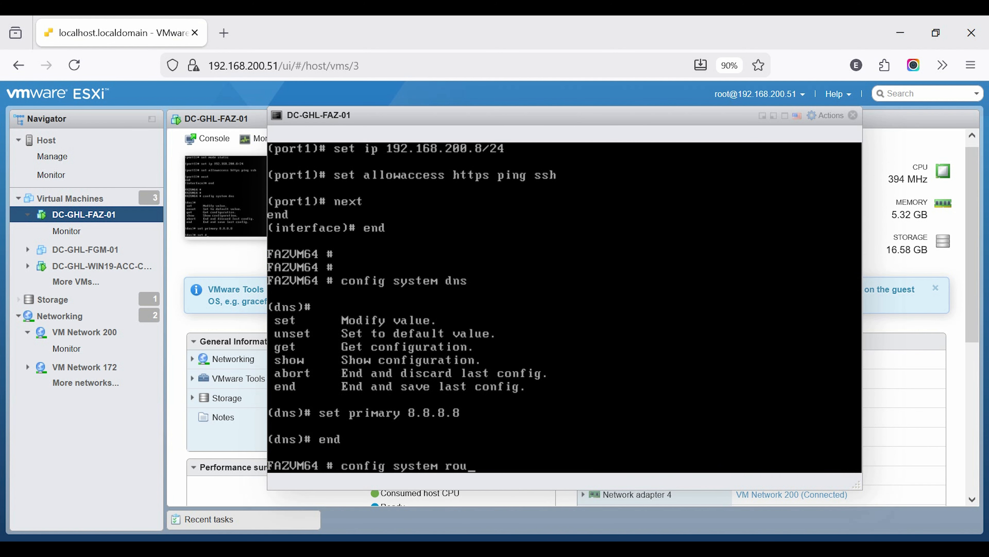
pyautogui.write('te?')
pyautogui.press('Return')
pyautogui.write('edit ')
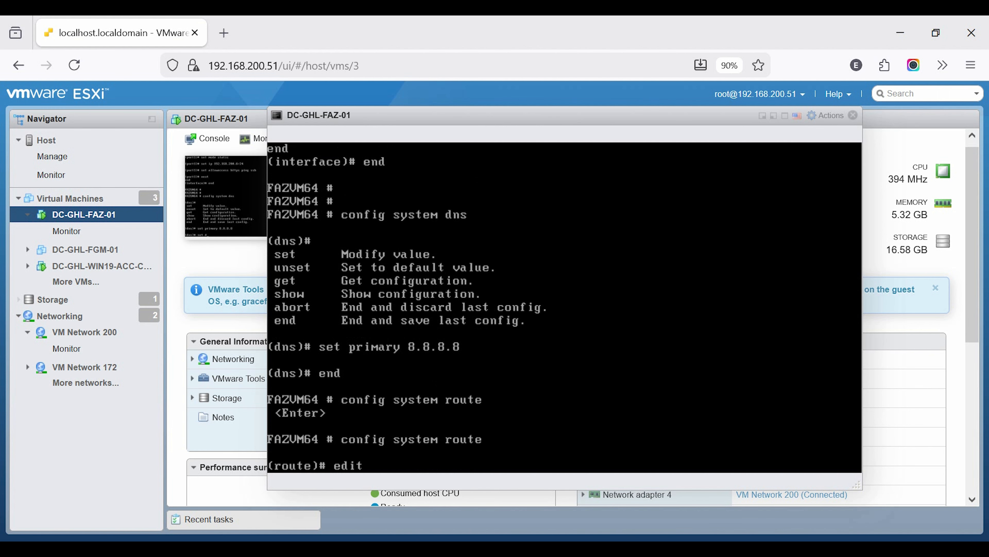
pyautogui.write('1')
pyautogui.press('Return')
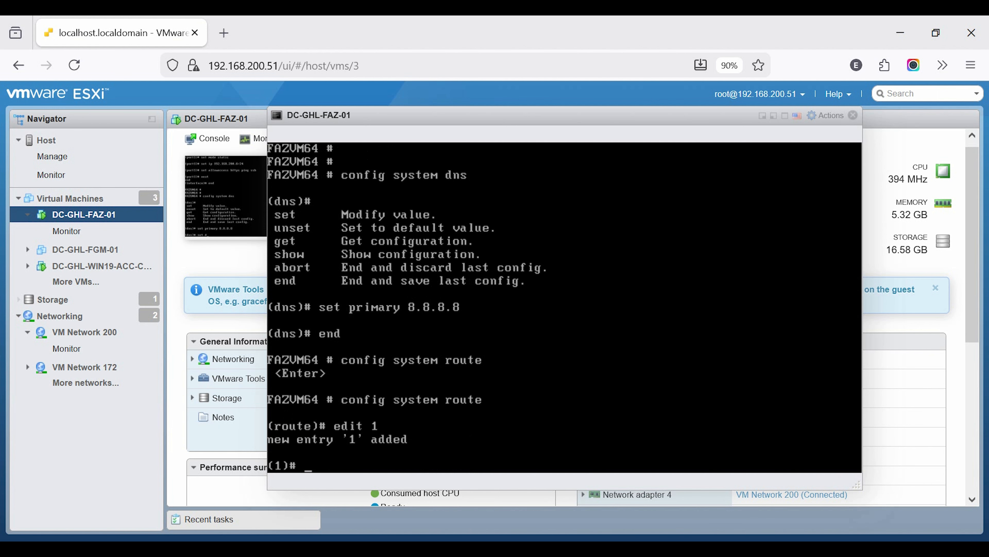
pyautogui.write('set gateway 192.168.200.1')
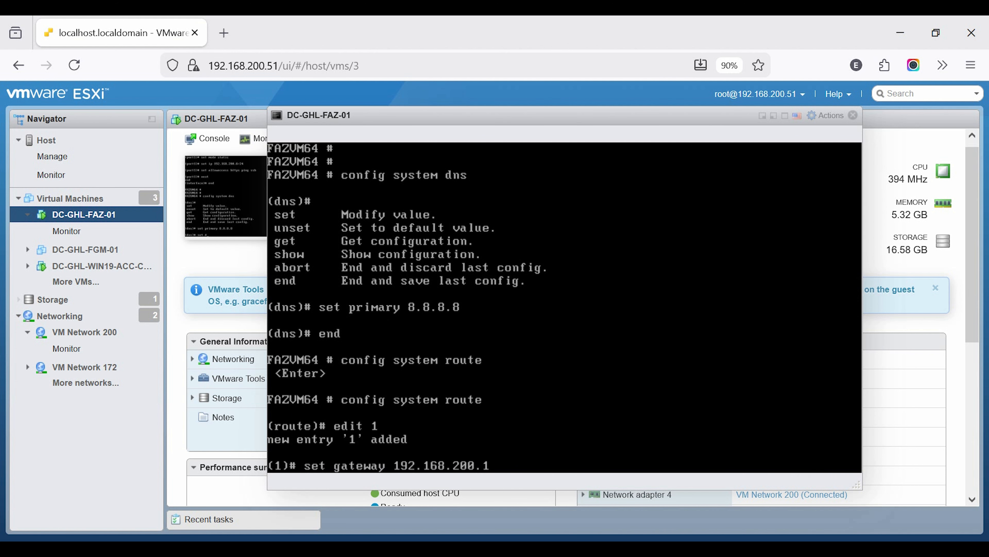
pyautogui.press('Return')
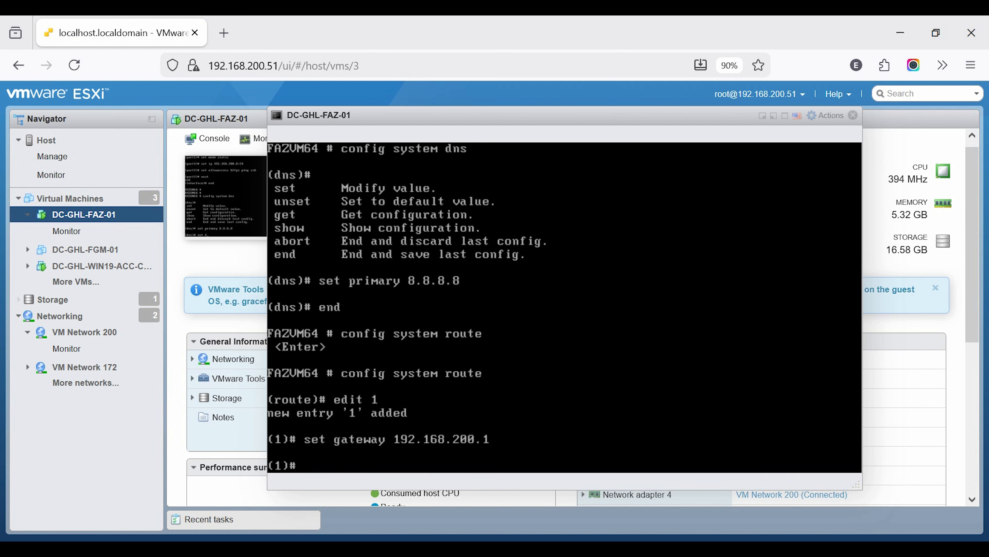
# Assign port1 as the device of route entry 1 and save the route configuration.
pyautogui.write('set de')
pyautogui.write('vice port1')
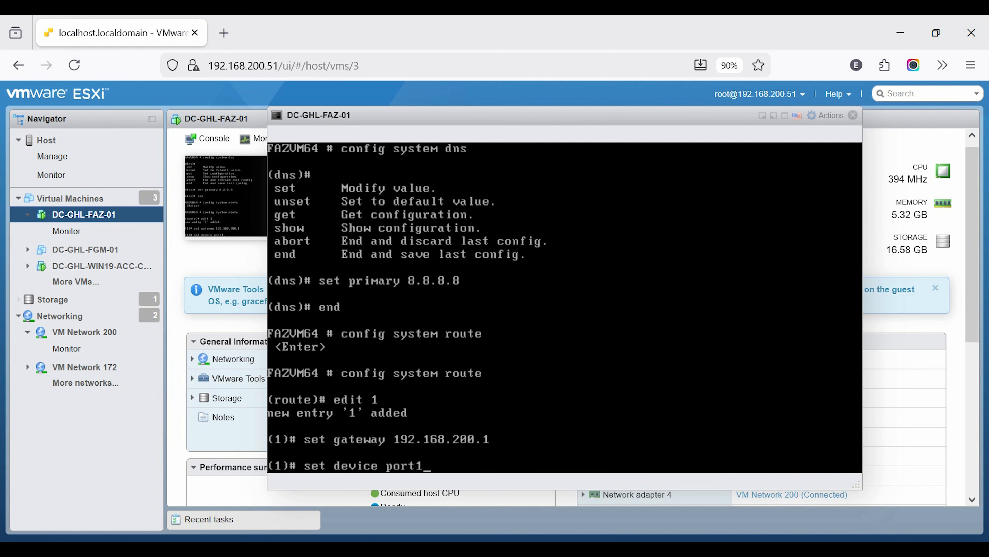
pyautogui.press('Return')
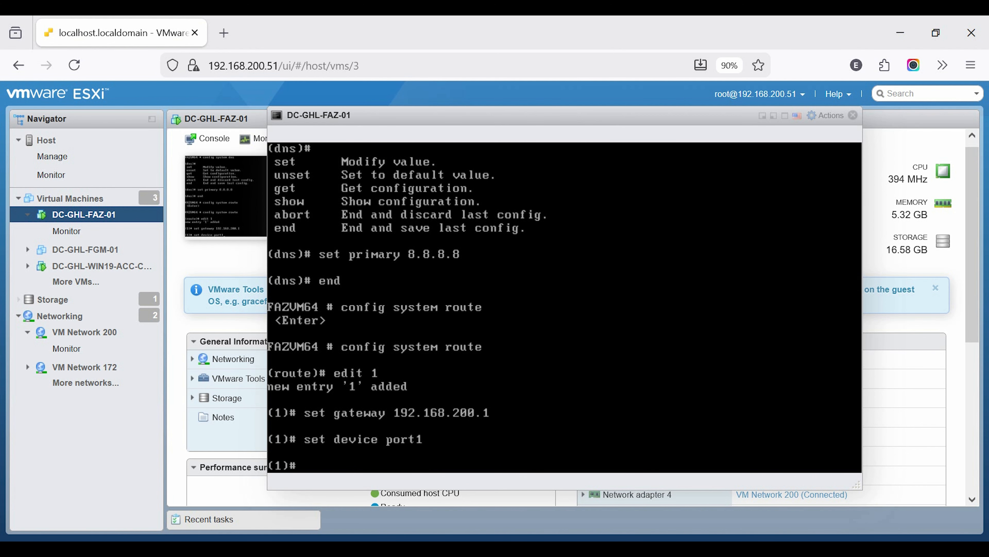
pyautogui.write('next')
pyautogui.press('Return')
pyautogui.write('end')
pyautogui.press('Return')
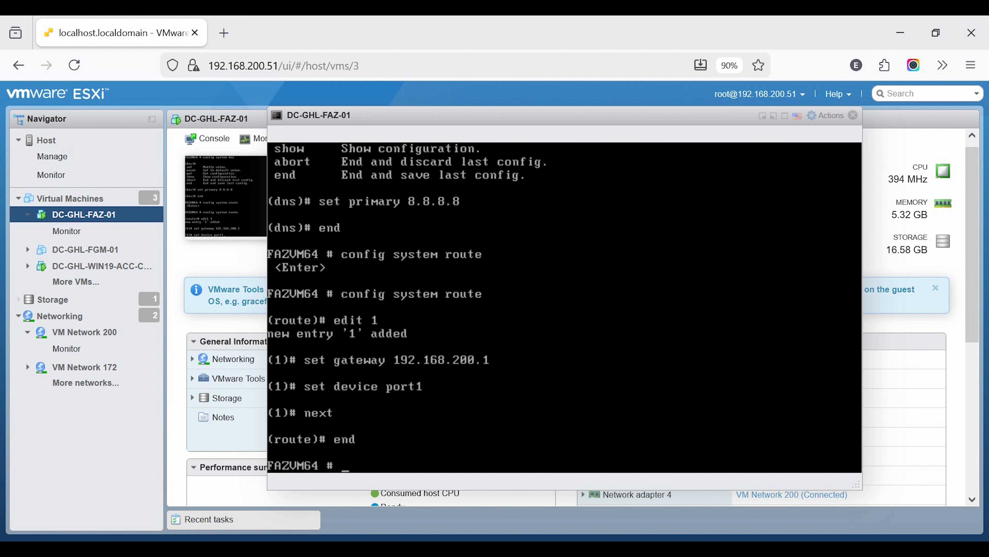
# Ping 8.8.8.8 from the FortiAnalyzer console to check connectivity, and stop the ping after a few replies.
pyautogui.write('execute ping 8')
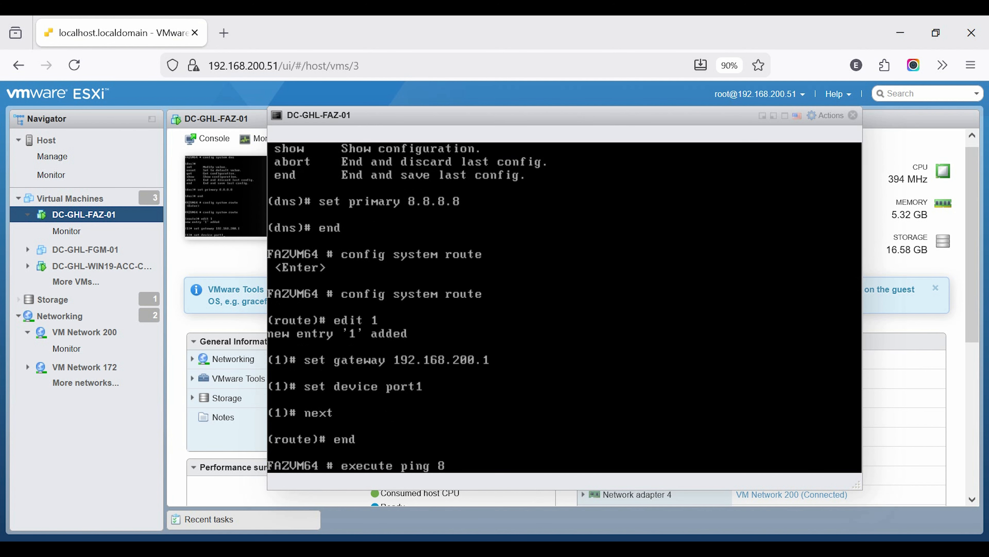
pyautogui.write('.8.8.8')
pyautogui.press('Return')
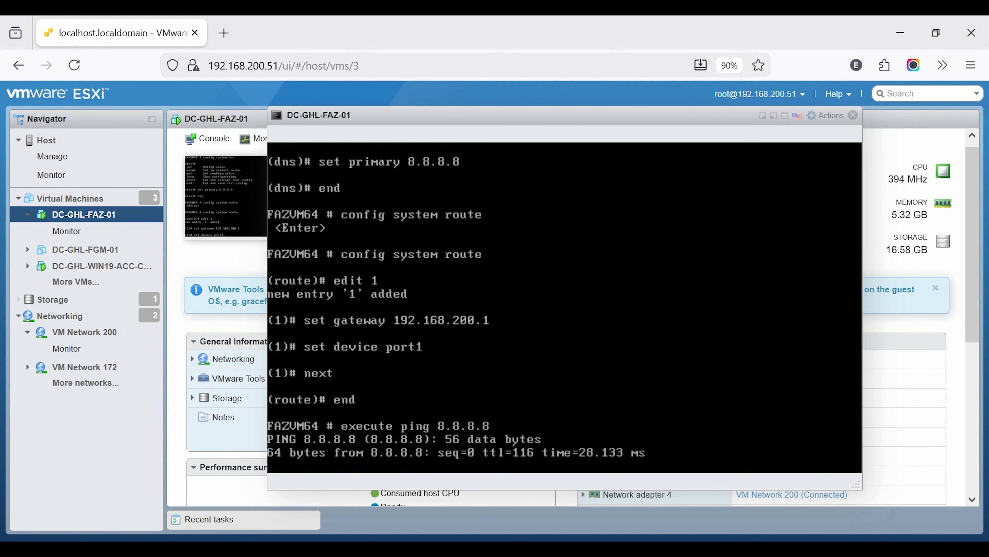
pyautogui.hotkey('ctrl', 'c')
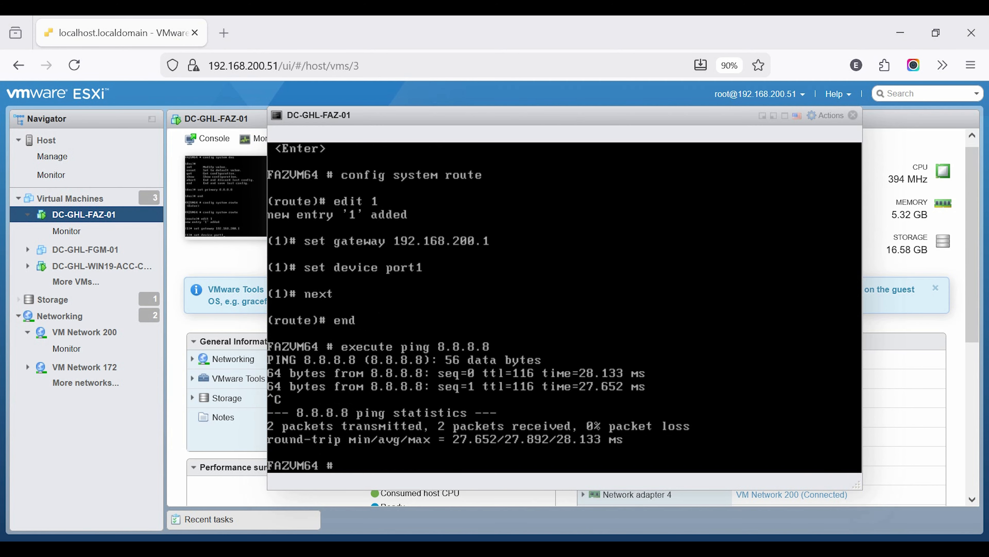
pyautogui.click(224, 32)
pyautogui.write('ht')
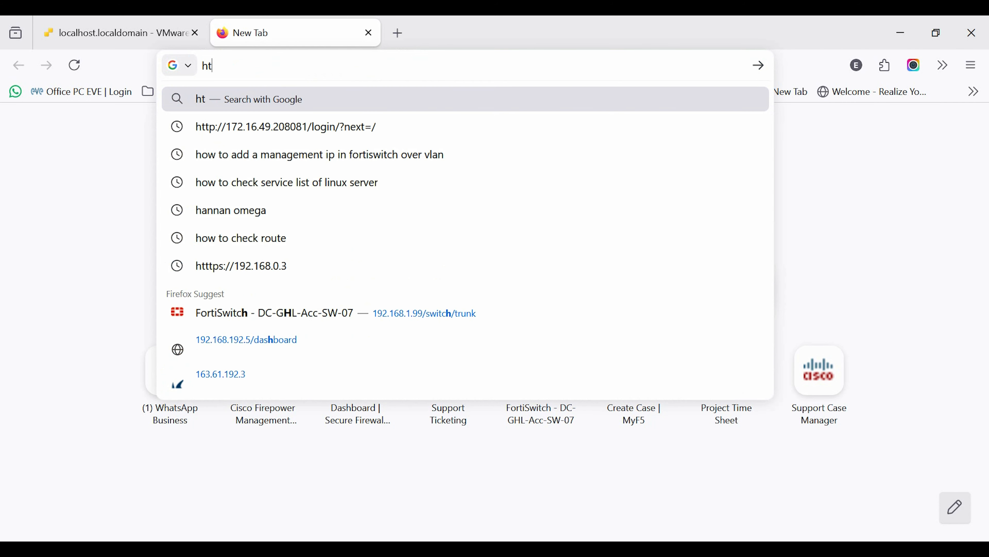
pyautogui.write('tps://192.1')
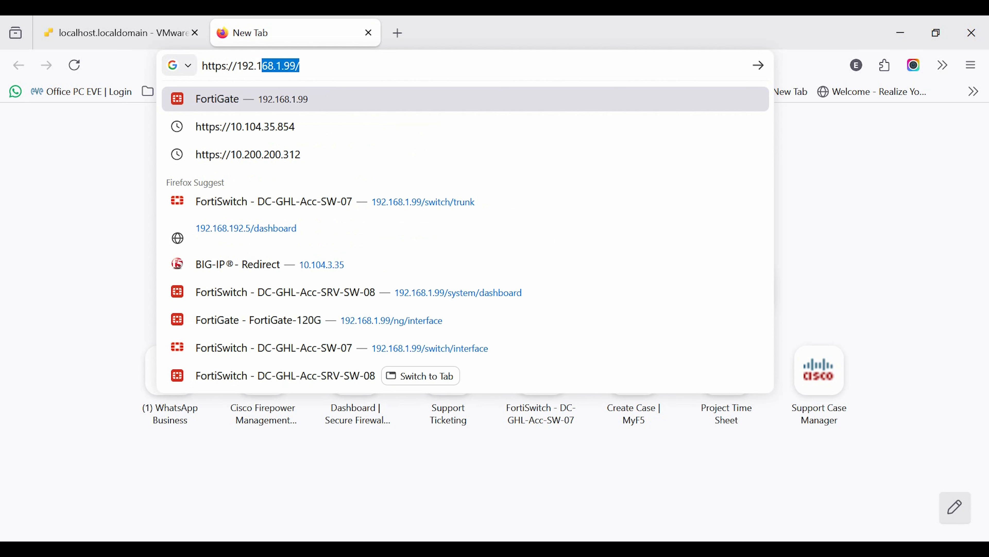
pyautogui.write('68.200.')
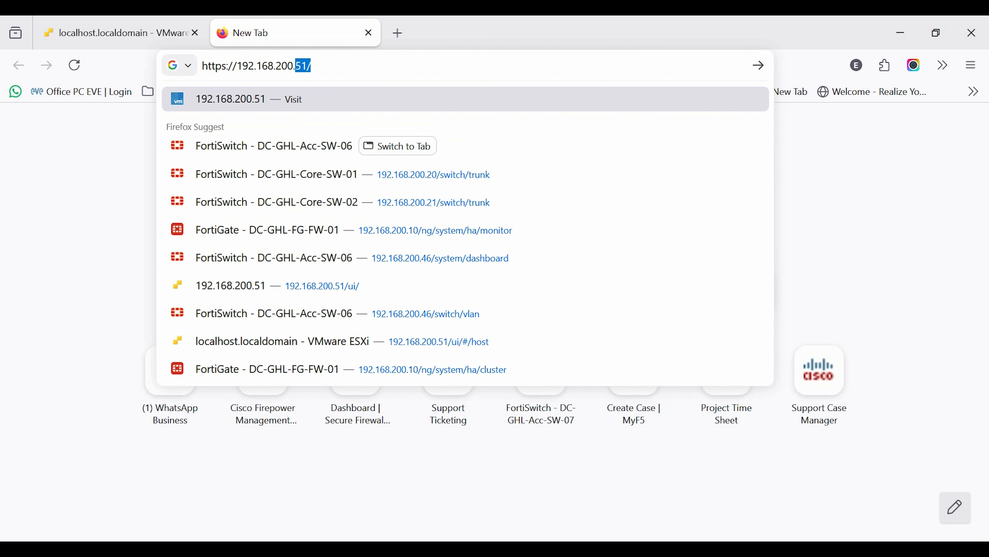
pyautogui.write('8')
pyautogui.press('Return')
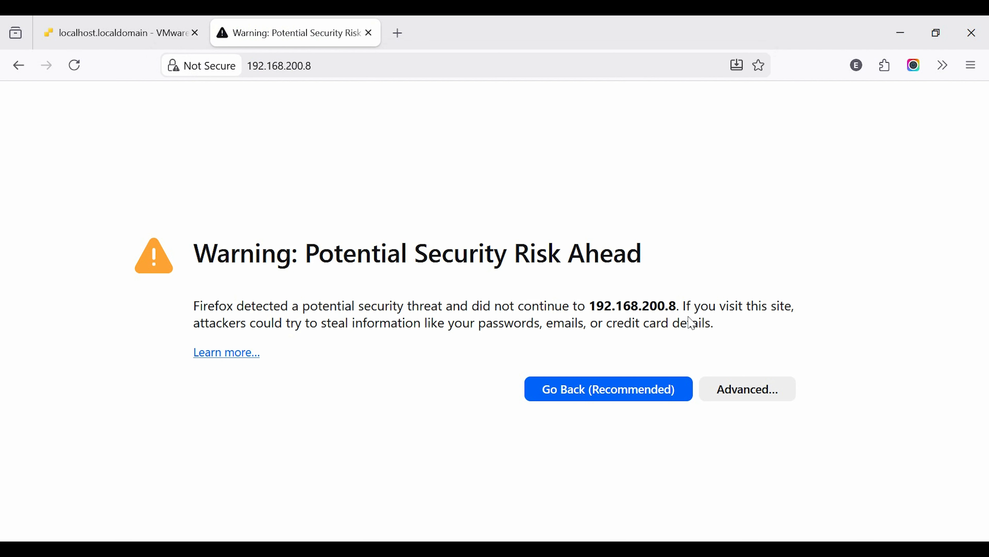
pyautogui.click(740, 390)
pyautogui.click(705, 489)
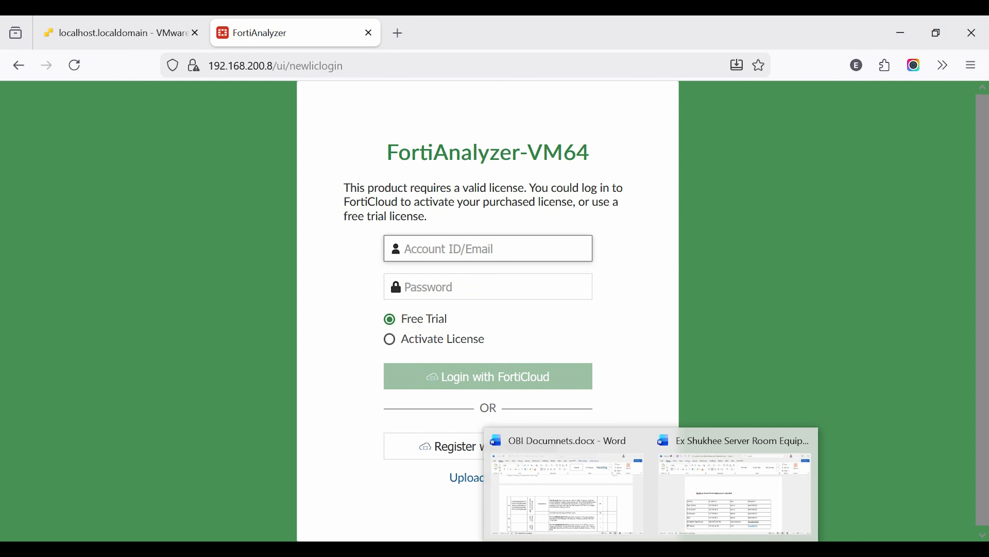
# Log in with FortiCloud for the Free Trial license, using the account ID or email and the account password.
pyautogui.click(451, 289)
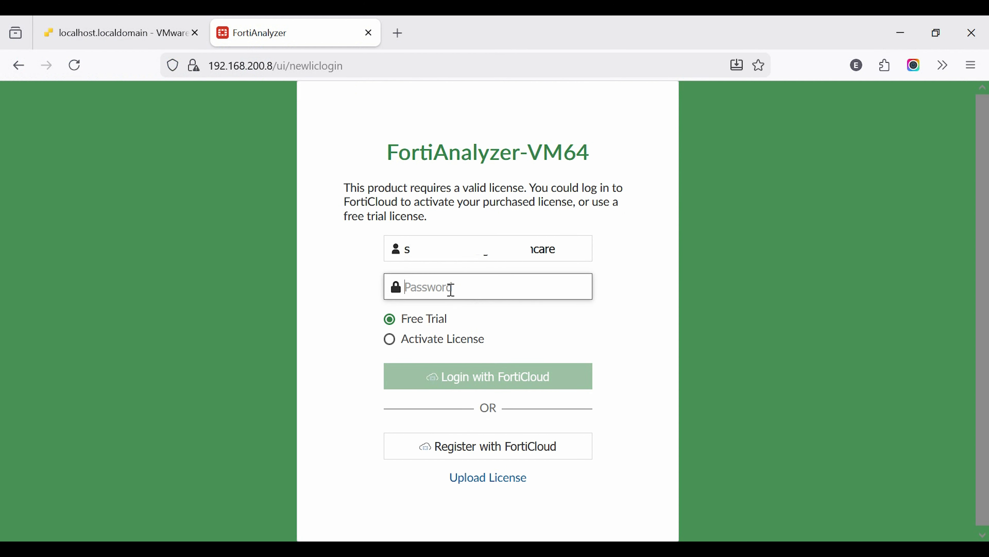
pyautogui.hotkey('ctrl', 'v')
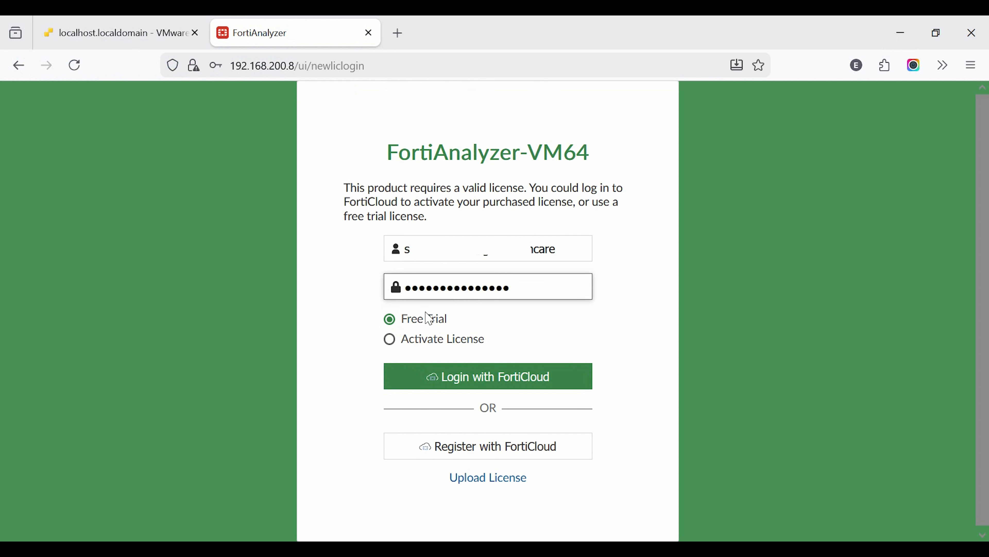
pyautogui.click(479, 385)
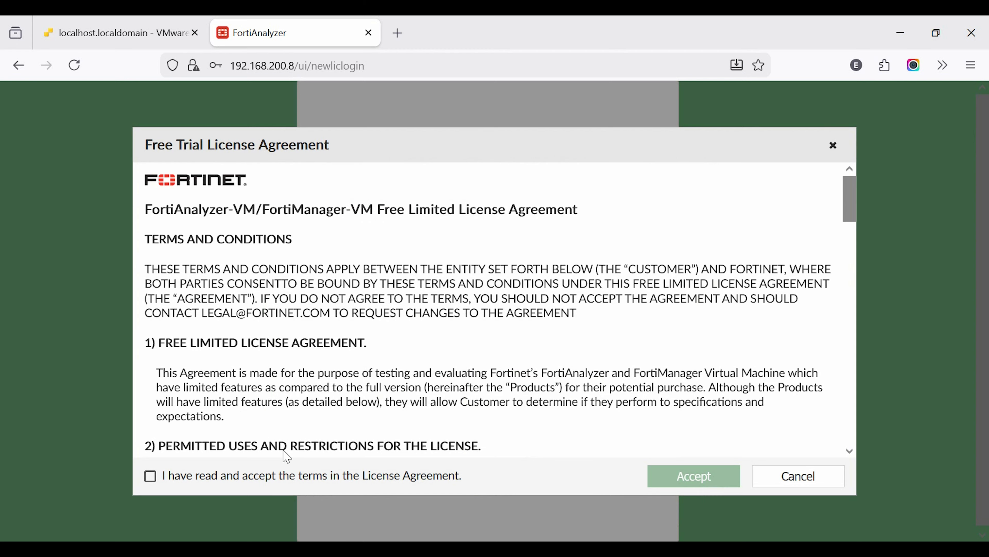
# Read through the Free Trial License Agreement and accept its terms.
pyautogui.scroll(-20, 379, 349)
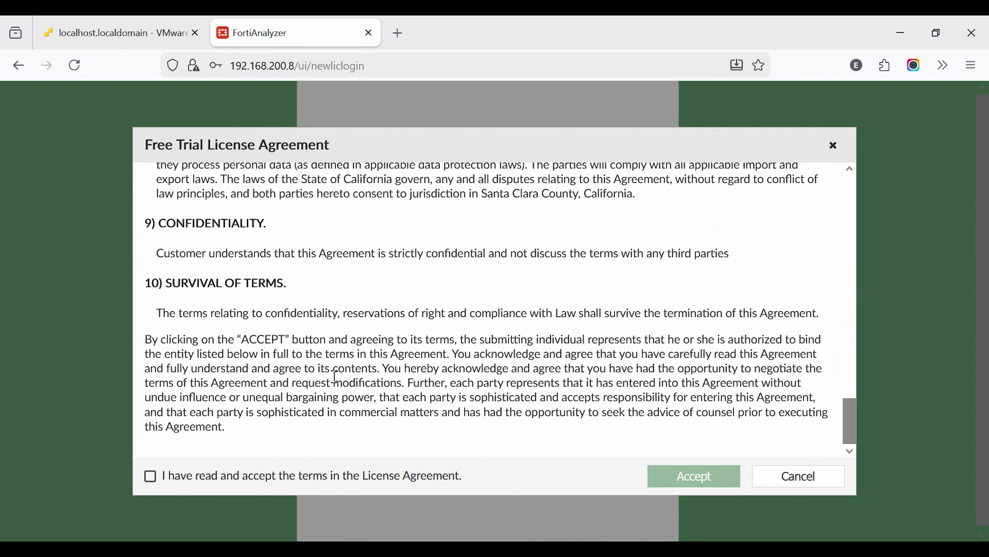
pyautogui.click(150, 476)
pyautogui.click(721, 476)
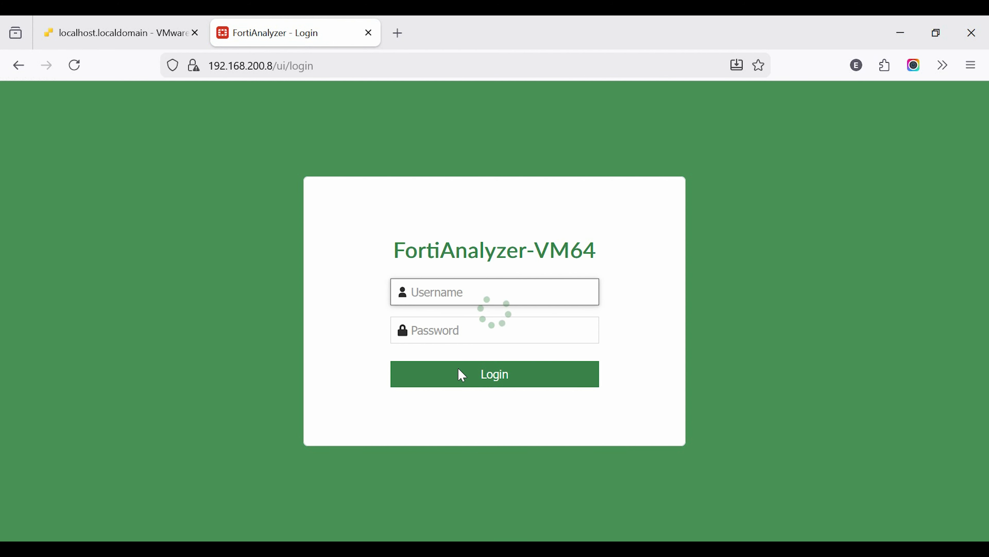
# Log in to the FortiAnalyzer-VM64 web interface as admin with the account password.
pyautogui.write('admi')
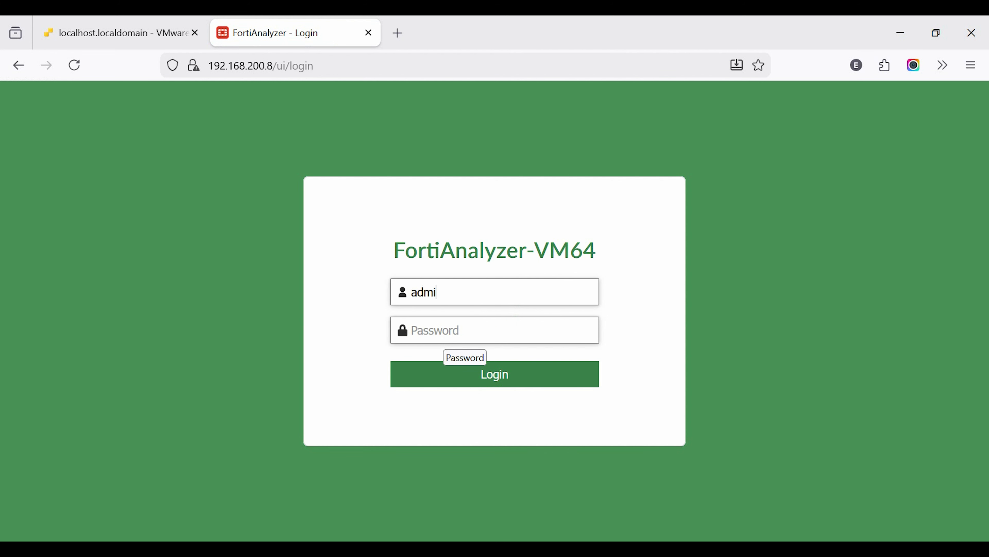
pyautogui.write('n')
pyautogui.press('Tab')
pyautogui.write('***')
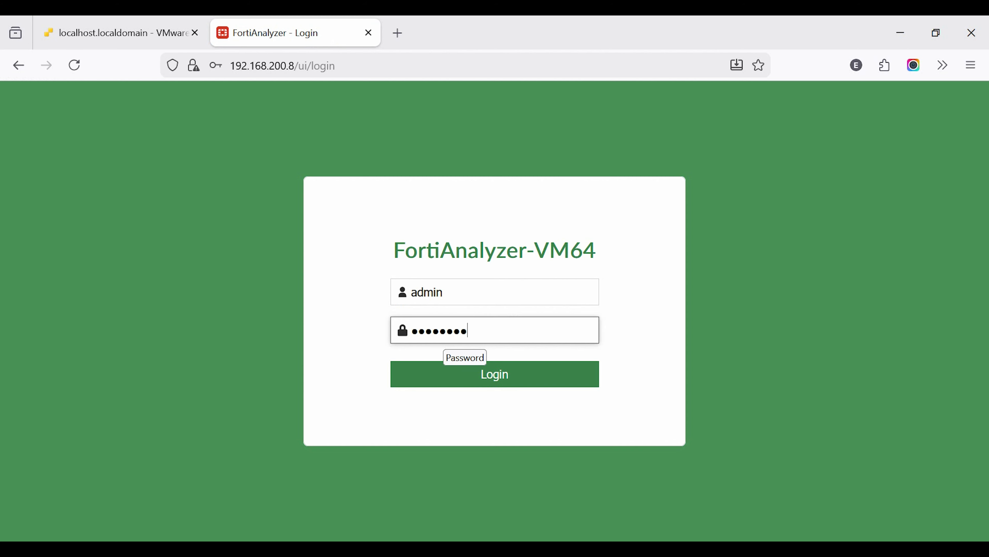
pyautogui.click(494, 378)
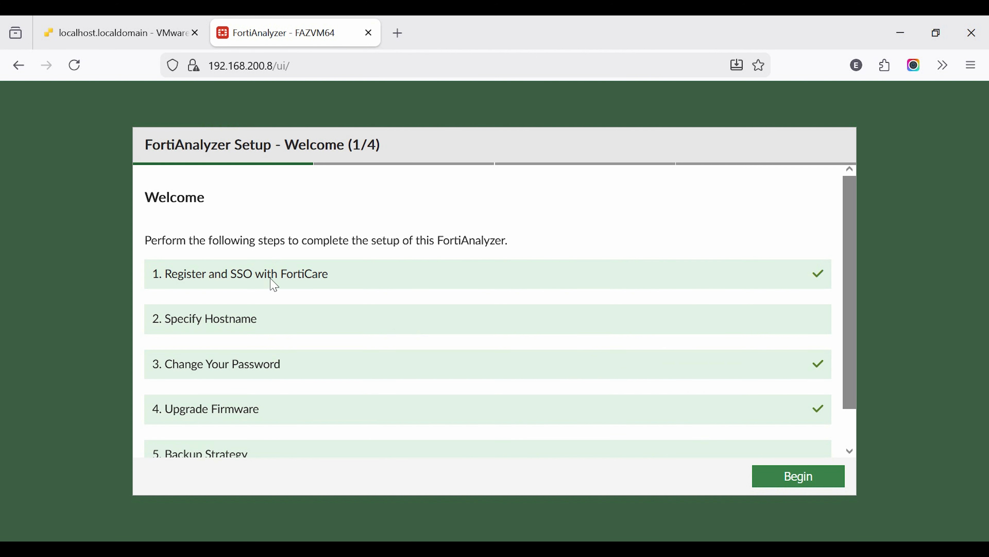
# Begin the FortiAnalyzer setup and set the hostname to DC-GHL-FAZ-01.
pyautogui.click(779, 484)
pyautogui.moveTo(374, 274); pyautogui.dragTo(309, 290)
pyautogui.write('DC-GHL-FAZ-01')
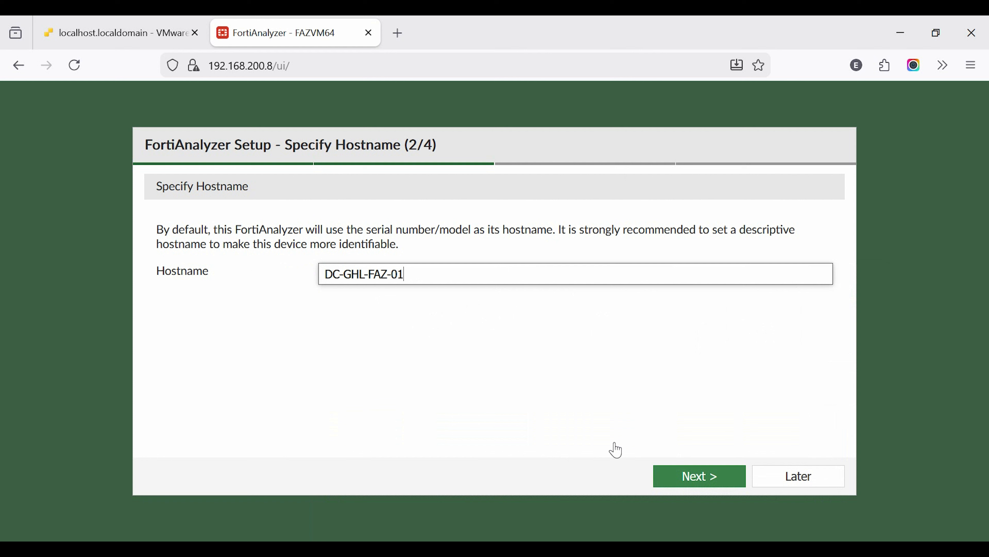
pyautogui.click(698, 480)
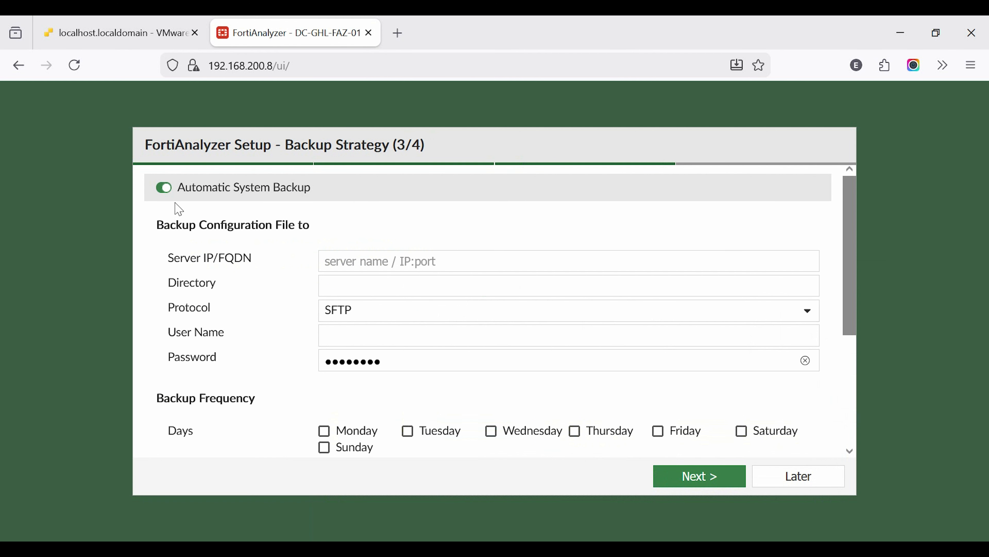
# Review the backup strategy options, disable Automatic System Backup and finish the FortiAnalyzer setup.
pyautogui.scroll(-5, 353, 358)
pyautogui.scroll(5, 375, 369)
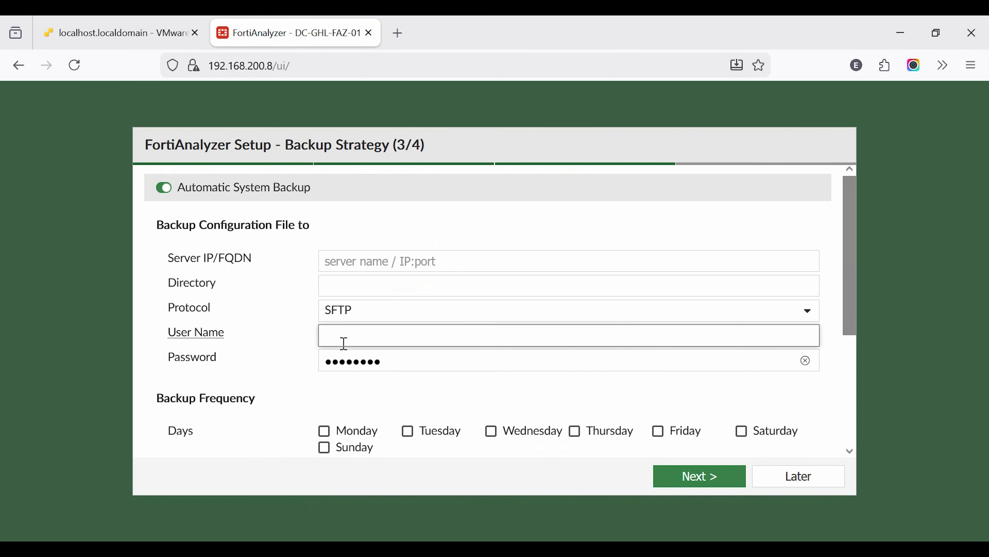
pyautogui.click(164, 189)
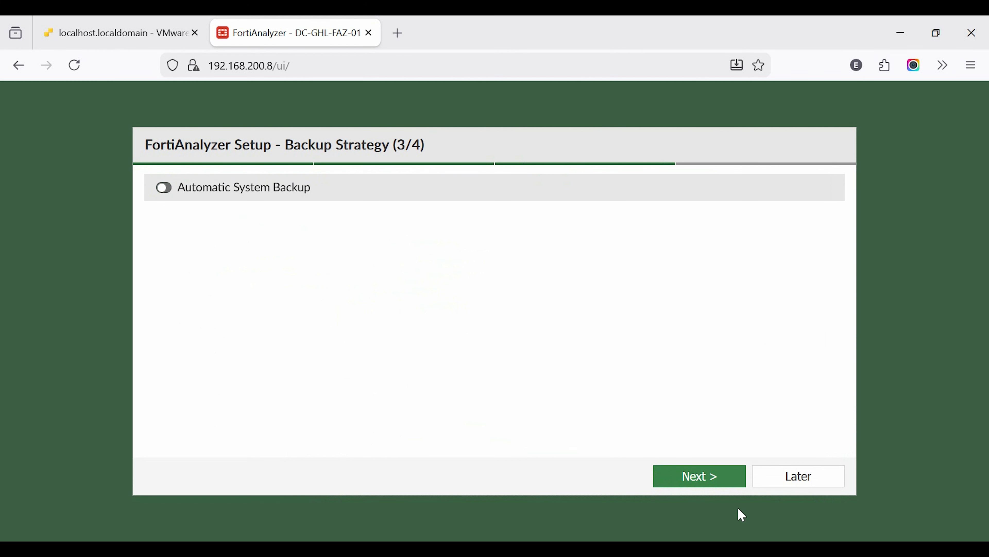
pyautogui.click(734, 474)
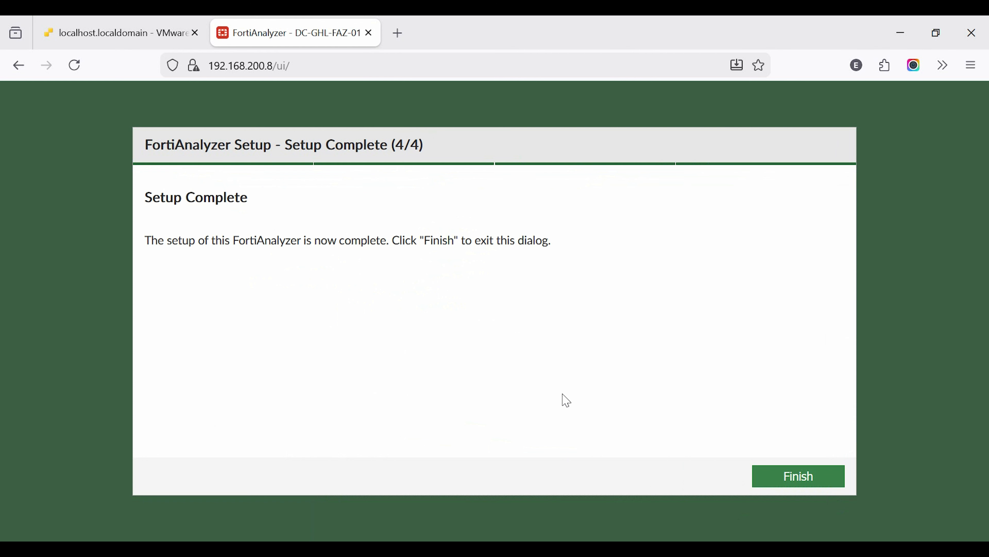
pyautogui.click(796, 486)
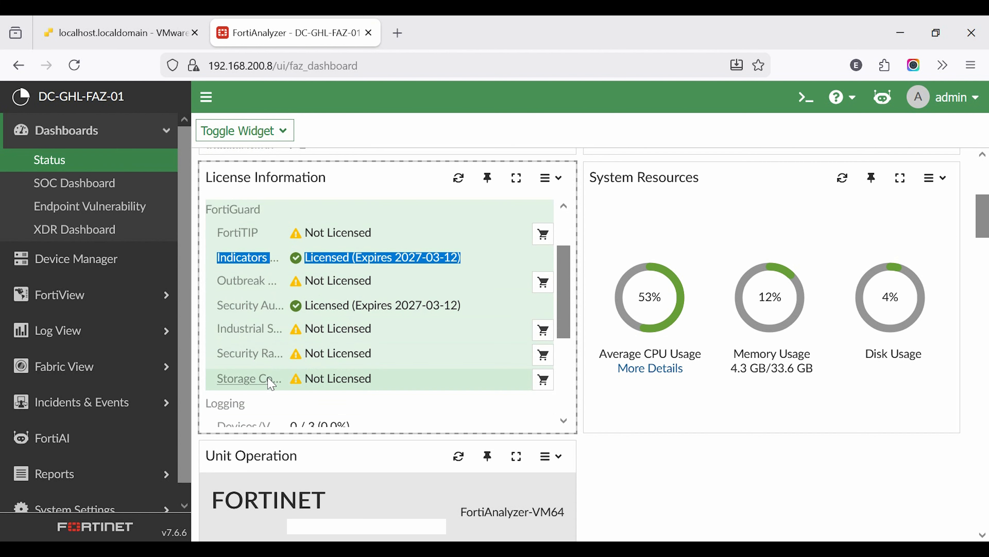
# Examine the FortiGuard, logging and update server details in the dashboard's License Information widget.
pyautogui.scroll(-3, 281, 382)
pyautogui.scroll(-1, 281, 385)
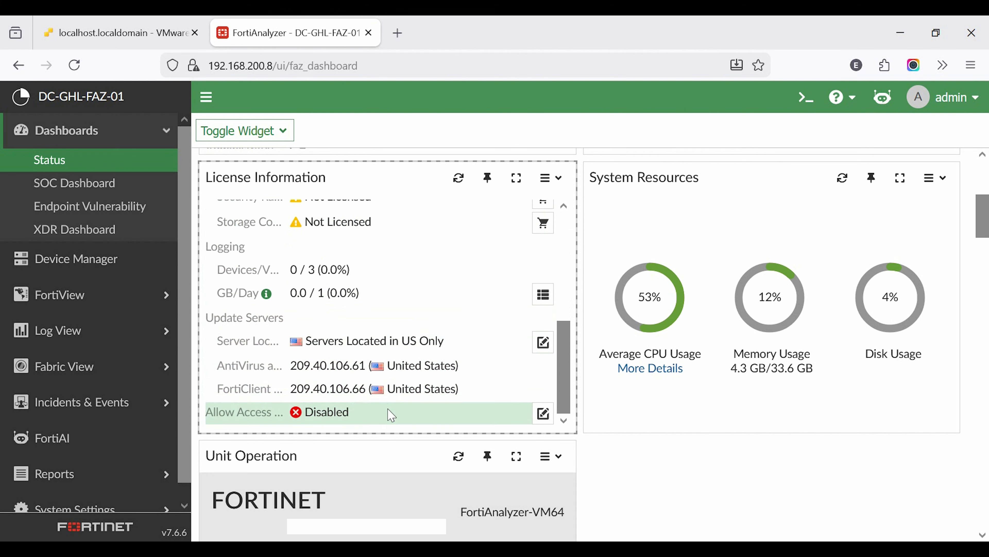